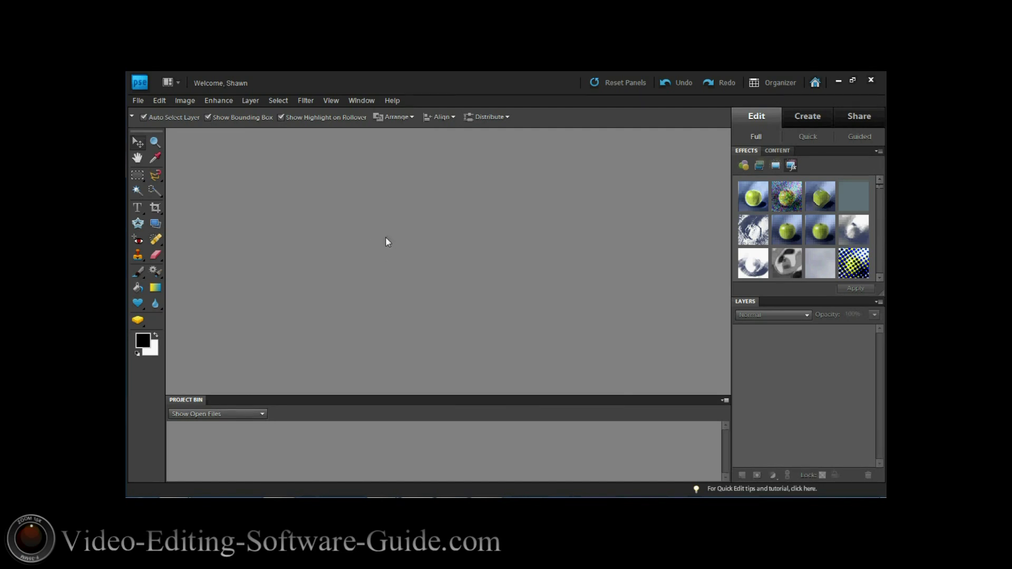
Open photo_15990_20100503 from the Misc Photos folder in the editor
left_click(137, 102)
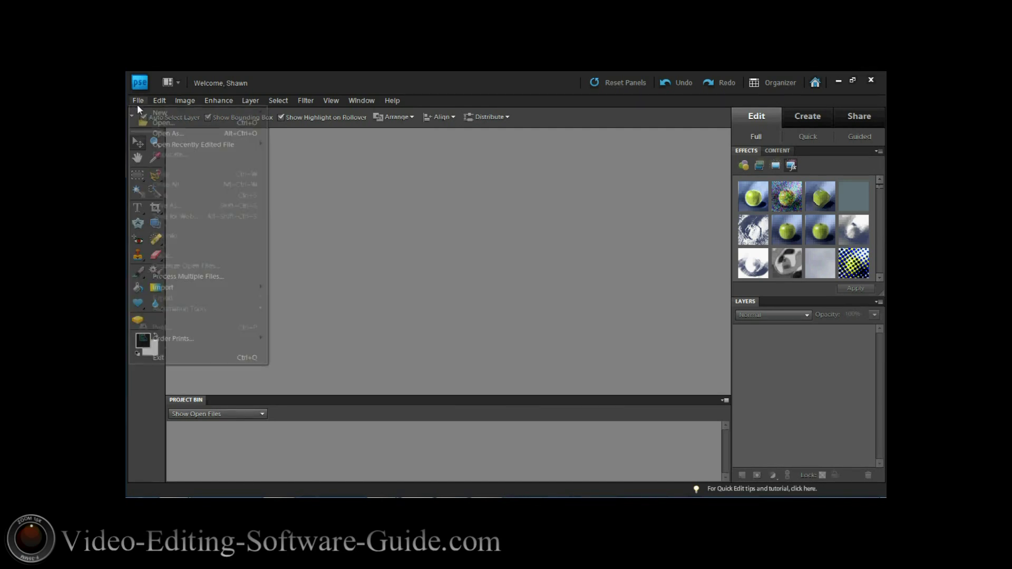
left_click(162, 123)
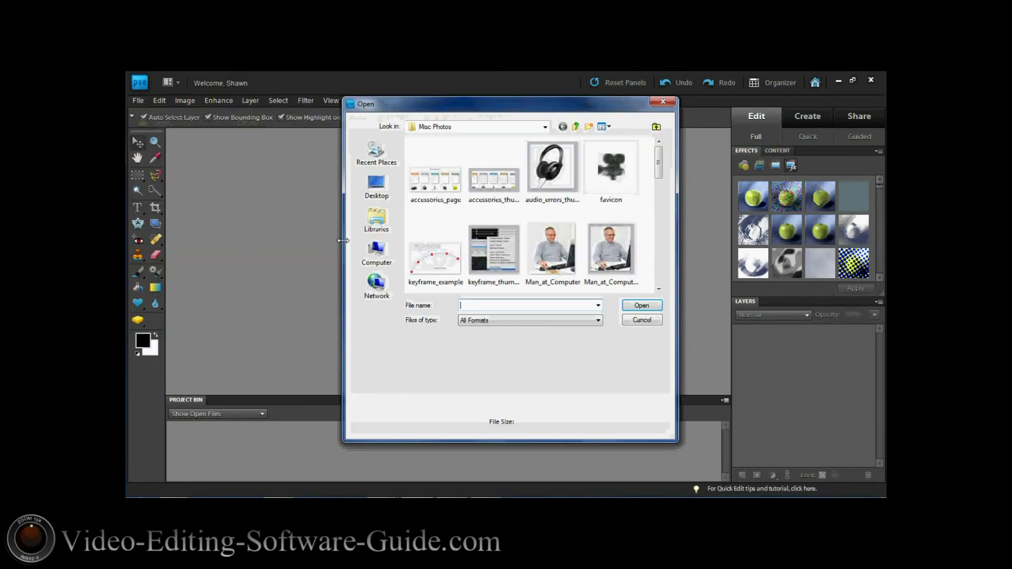
left_click_drag(659, 166, 659, 192)
left_click(536, 213)
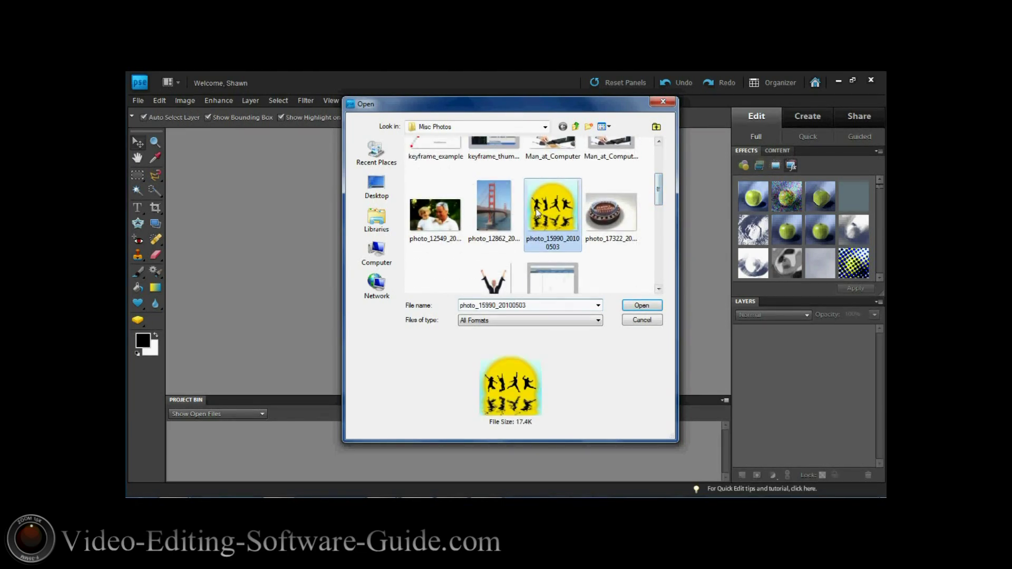
left_click(638, 306)
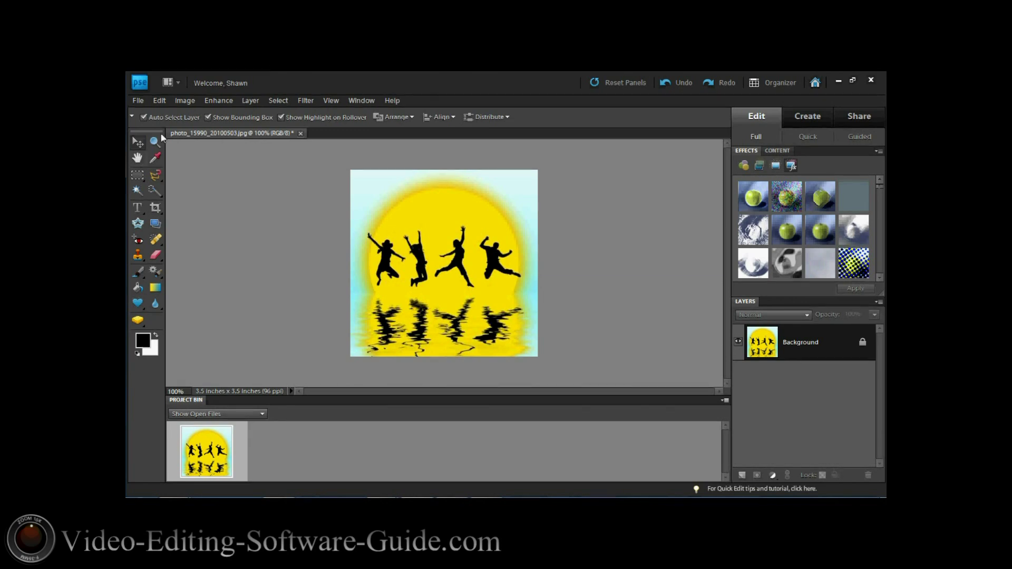
Launch the Magic Extractor on the sun photo and set its brush size to 28 px
left_click(179, 103)
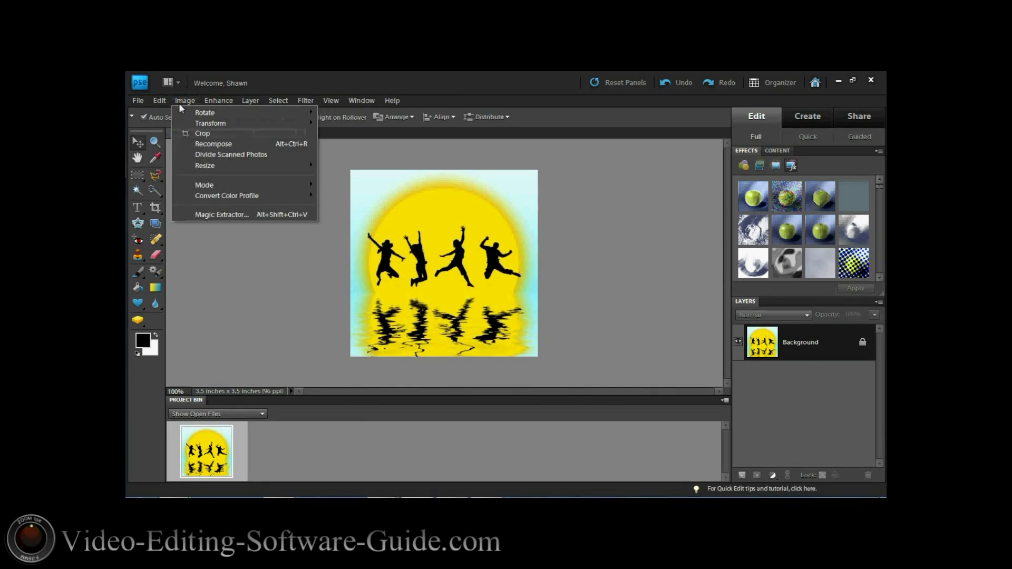
left_click(205, 216)
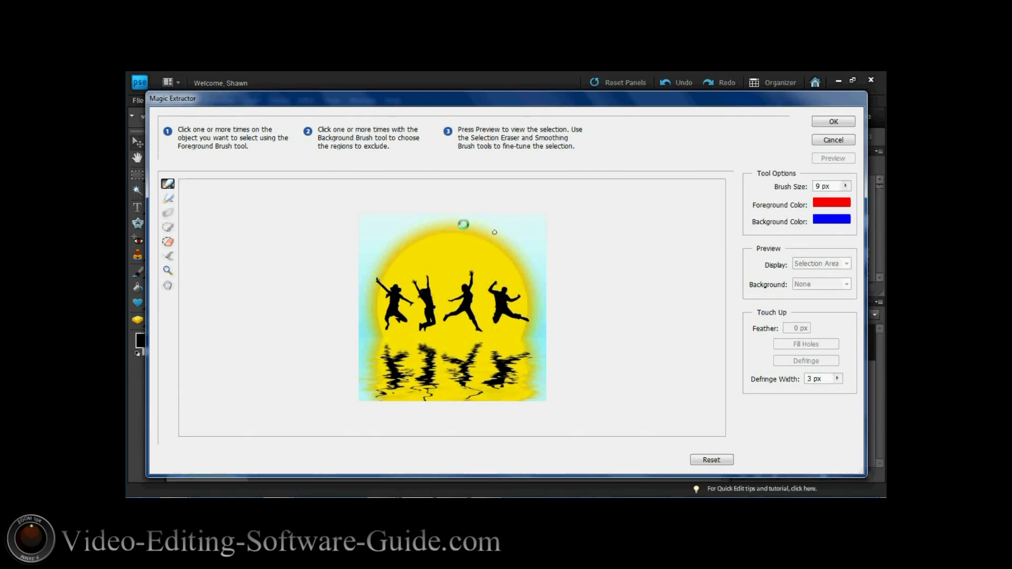
left_click(845, 185)
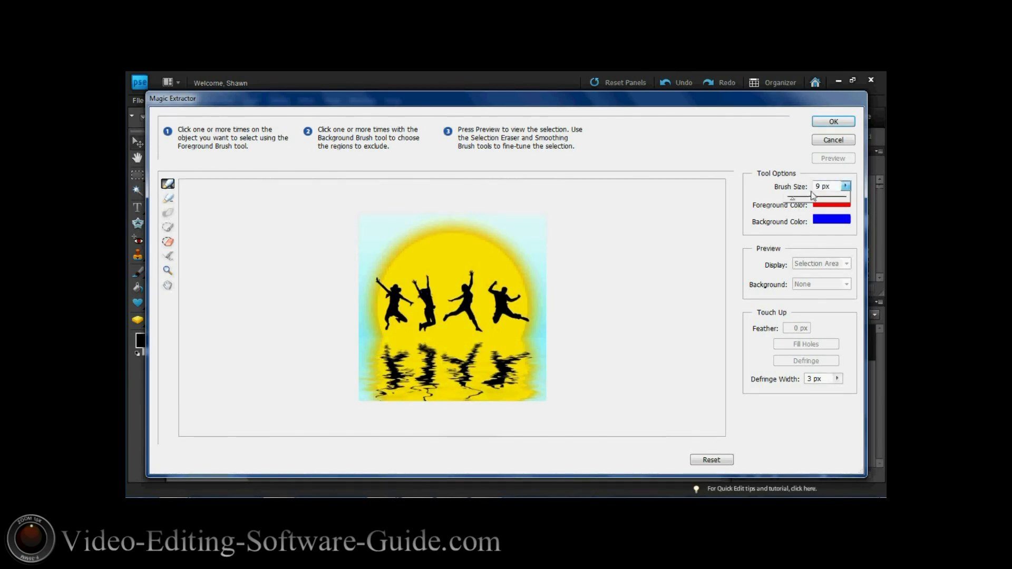
left_click_drag(813, 200, 803, 201)
left_click(651, 206)
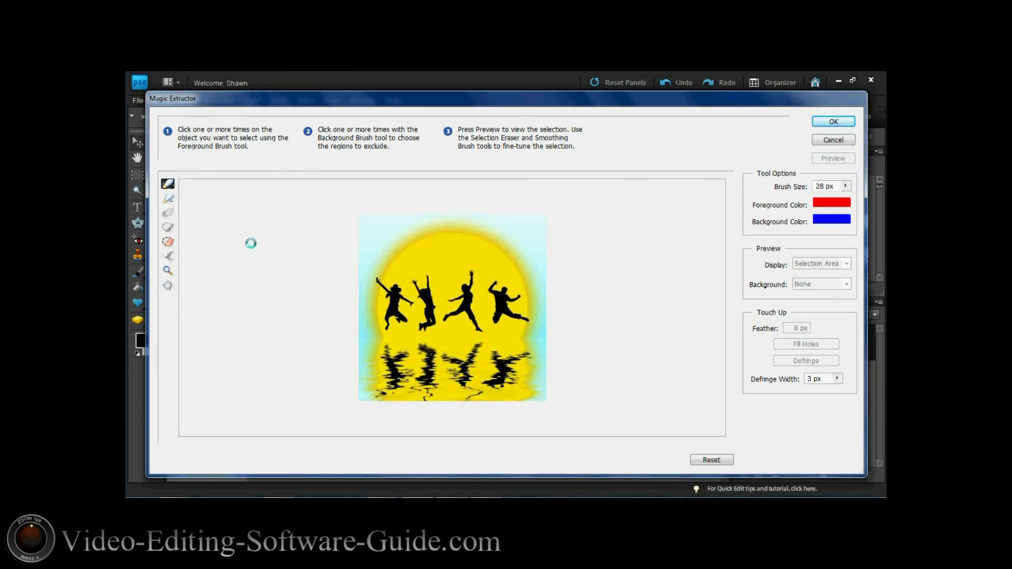
Mark the top and right edge of the sun as foreground to keep
left_click(439, 238)
left_click(463, 238)
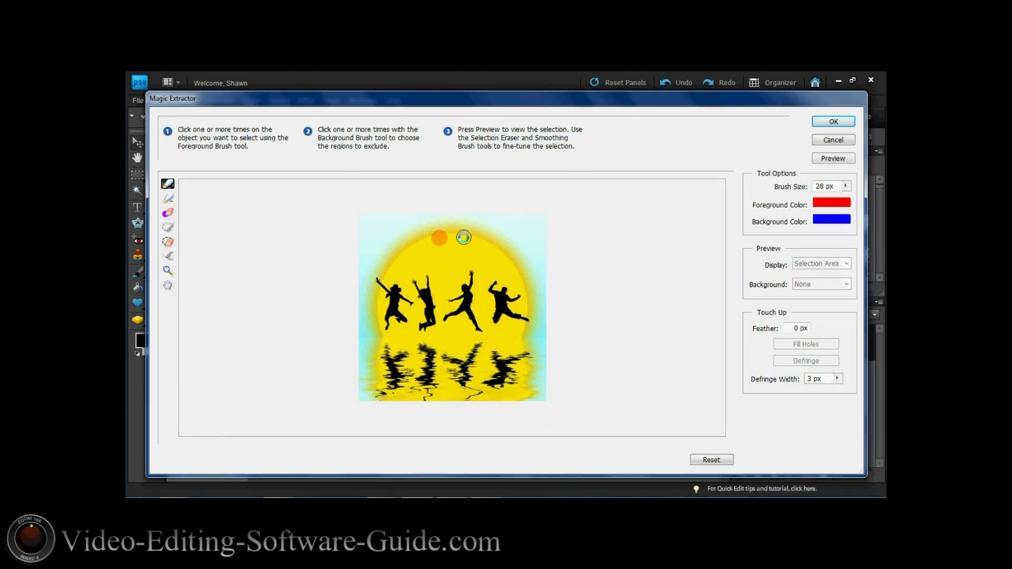
left_click(490, 246)
left_click(507, 262)
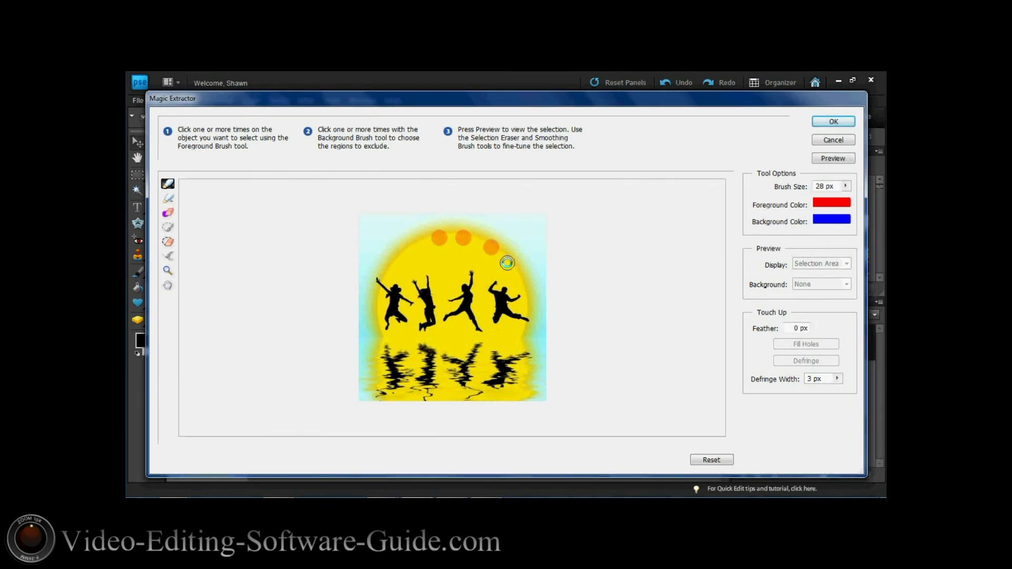
left_click_drag(454, 268, 459, 277)
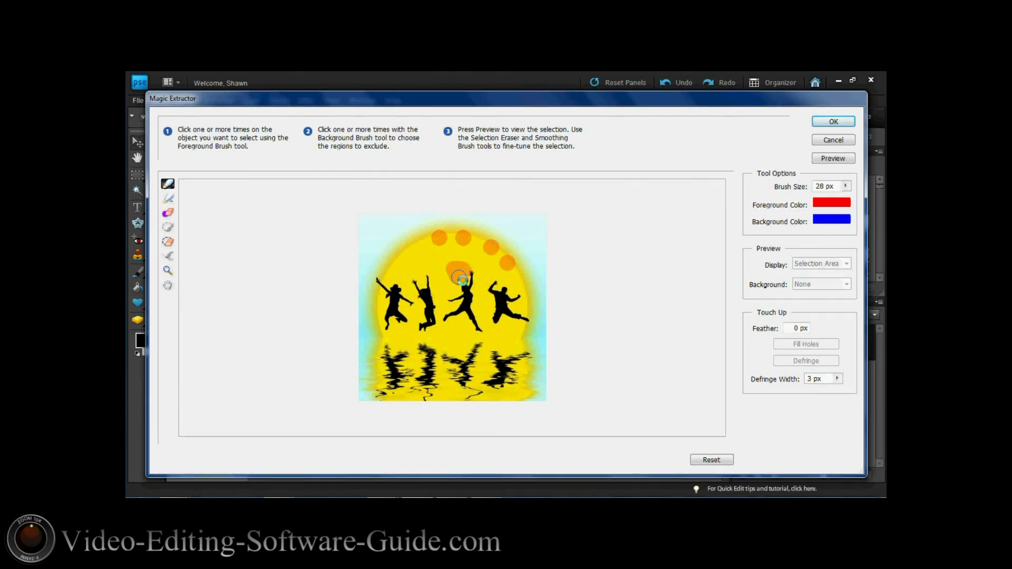
left_click(517, 280)
left_click(524, 304)
left_click_drag(527, 320, 517, 316)
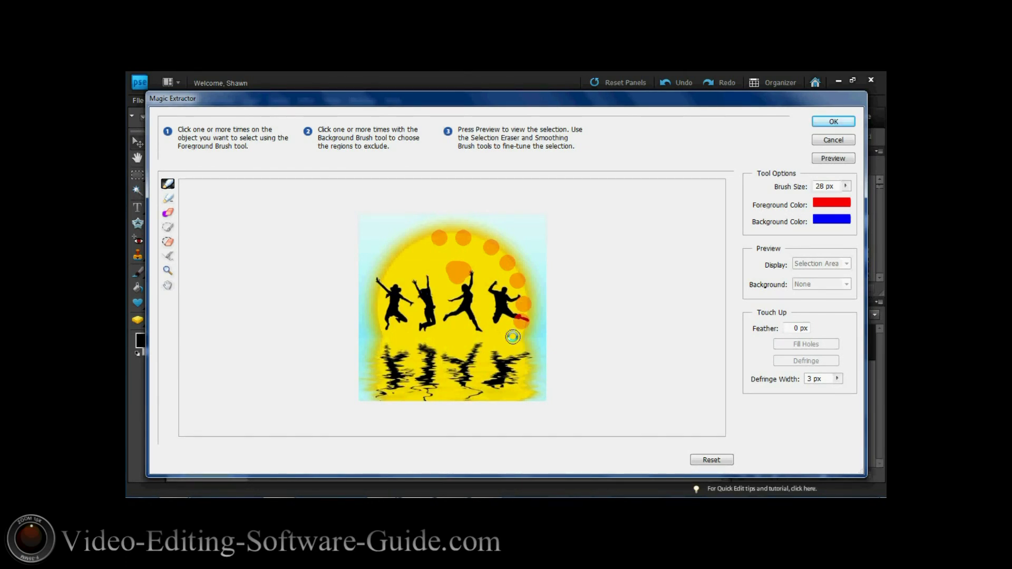
Mark the reflection's right and bottom edges and the jumping figures' bodies to keep
left_click(511, 337)
left_click(517, 352)
left_click(518, 367)
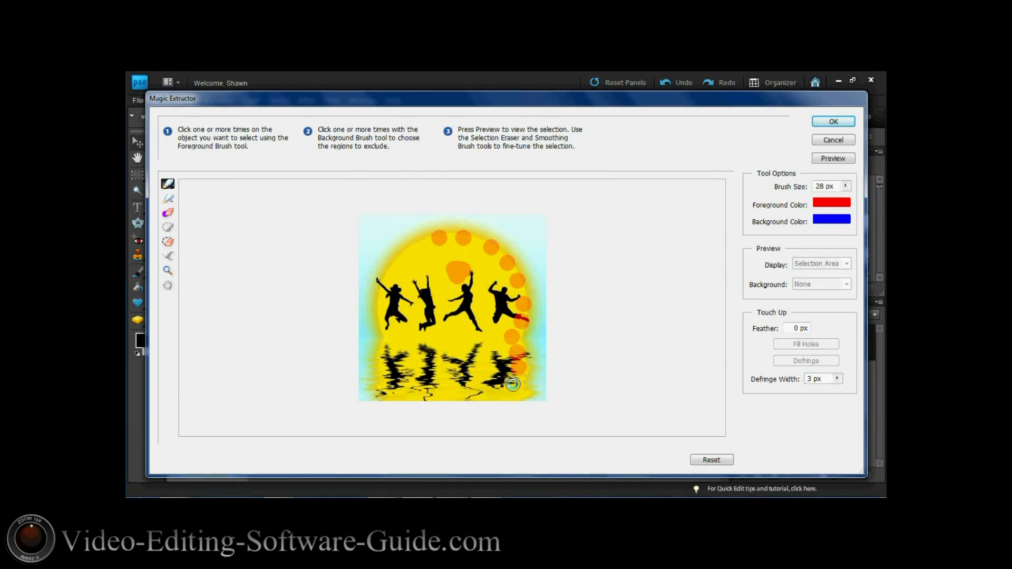
left_click(512, 384)
left_click(513, 391)
mouse_move(482, 397)
left_mouse_down()
mouse_move(389, 397)
mouse_move(393, 336)
mouse_move(382, 284)
left_mouse_up()
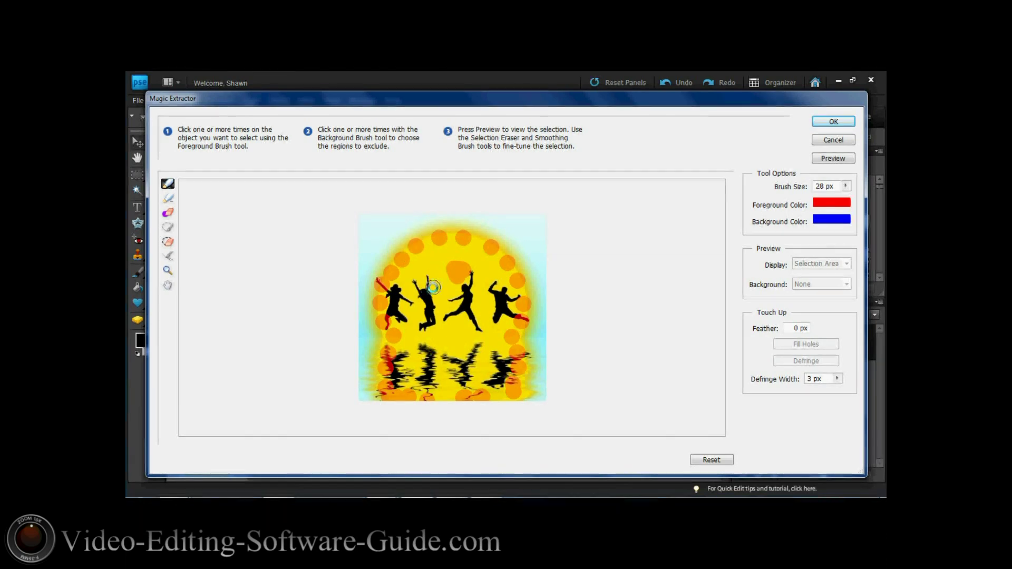
mouse_move(433, 287)
left_mouse_down()
mouse_move(401, 305)
mouse_move(459, 310)
mouse_move(481, 290)
mouse_move(498, 297)
left_mouse_up()
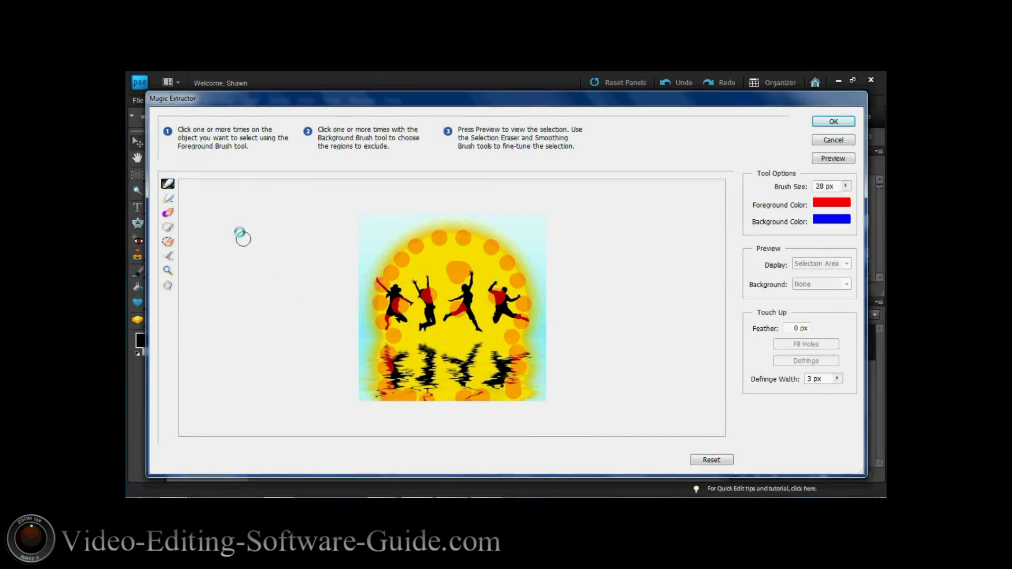
With the Background Brush, mark the top corners, top edge and left edge as background
left_click(168, 203)
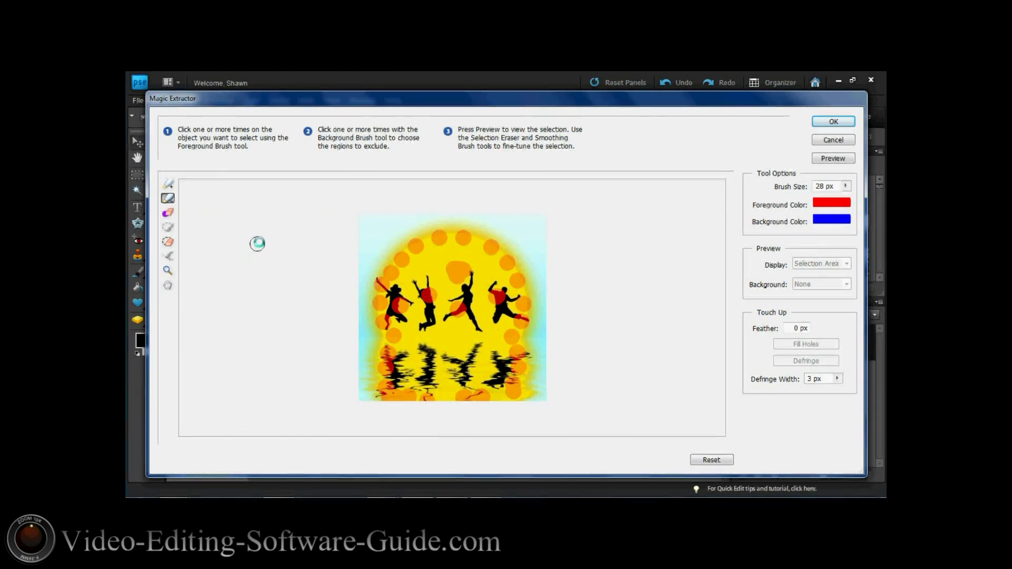
left_click(370, 227)
left_click(513, 223)
left_click(539, 241)
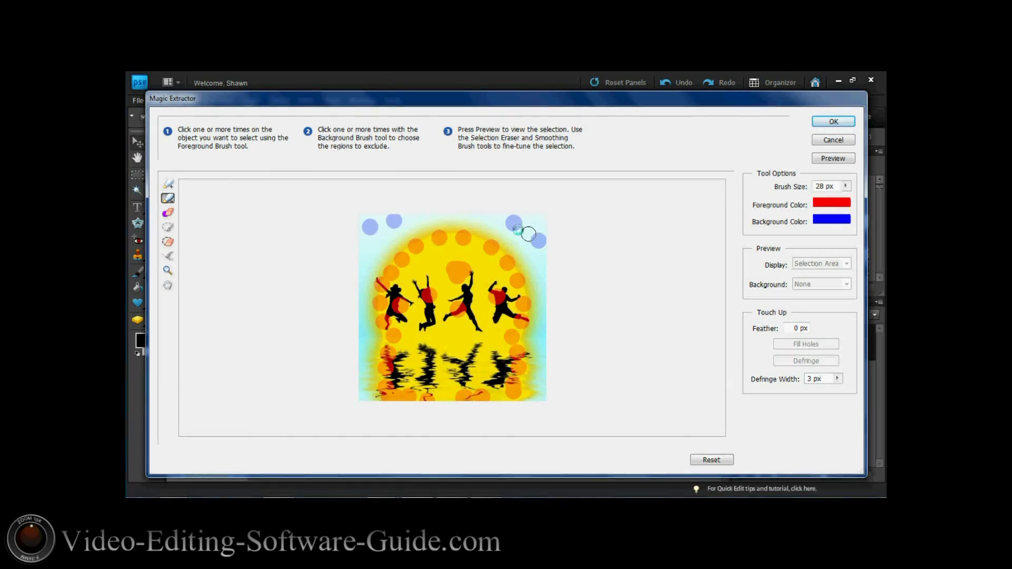
left_click(458, 213)
left_click(416, 212)
left_click(367, 243)
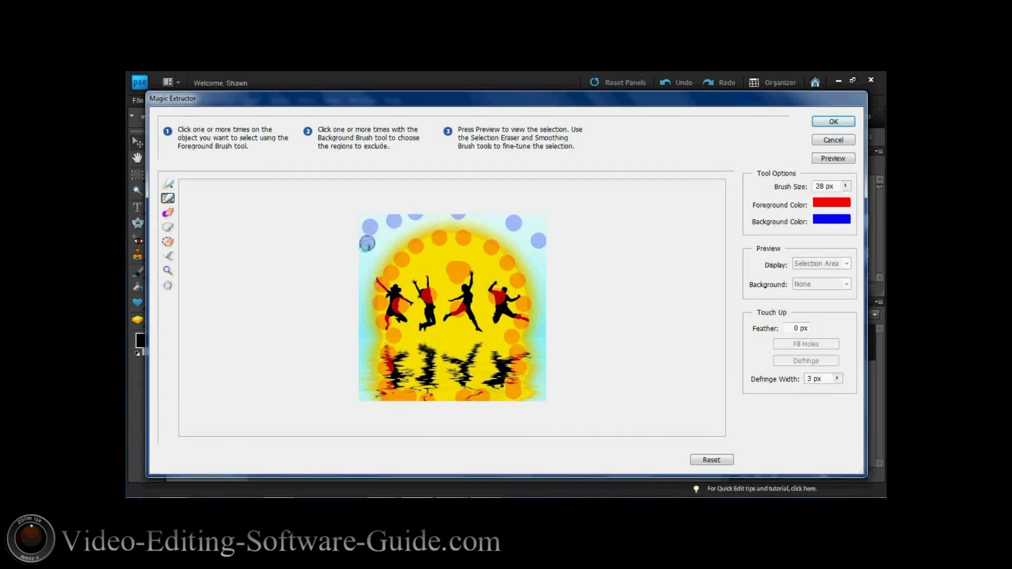
left_click(364, 269)
left_click(362, 298)
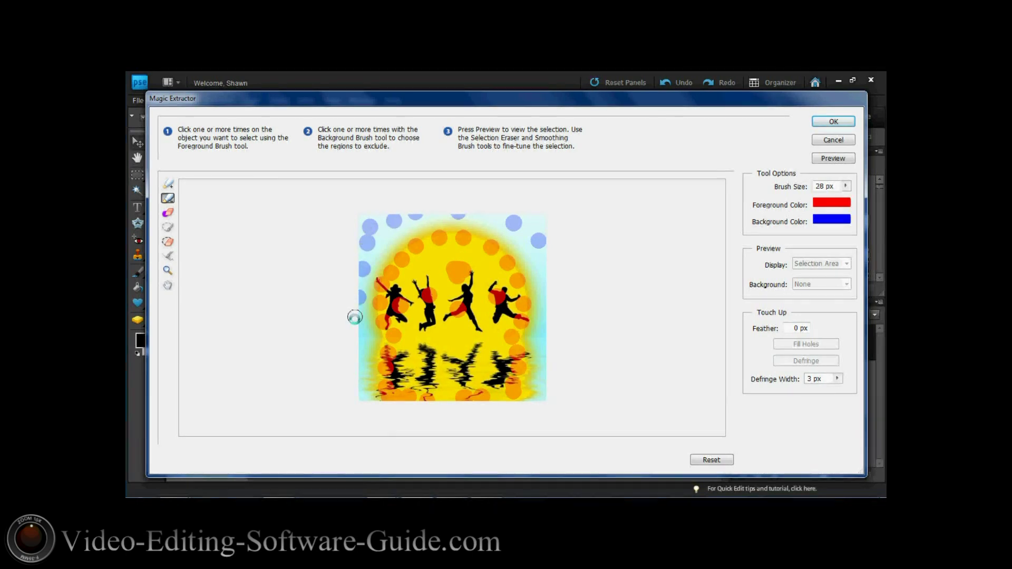
Mark the remaining left and right edges as background, set the brush to 10 px, and preview
left_click(358, 330)
left_click(358, 346)
left_click(544, 339)
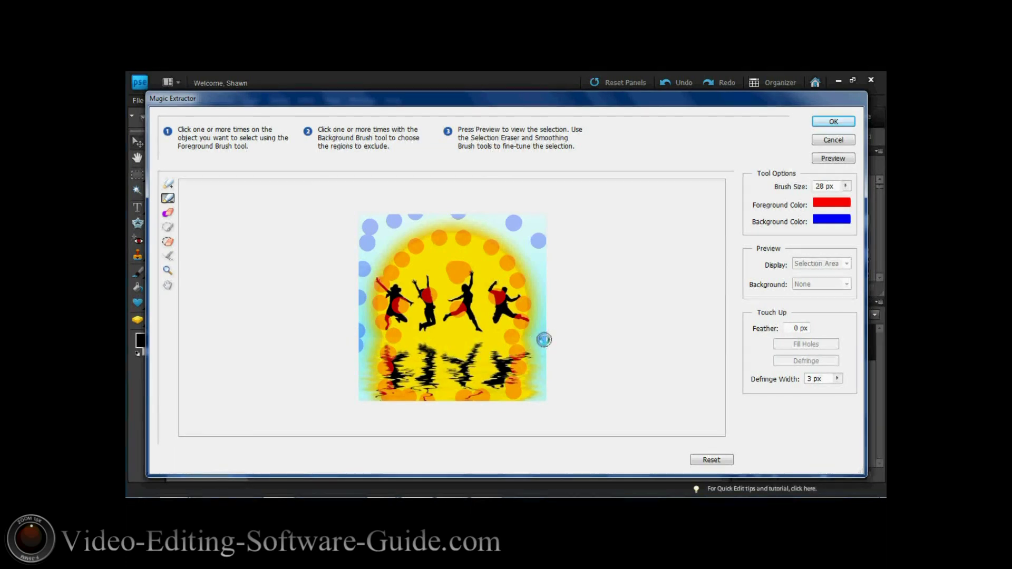
left_click(544, 308)
left_click(543, 278)
left_click(539, 260)
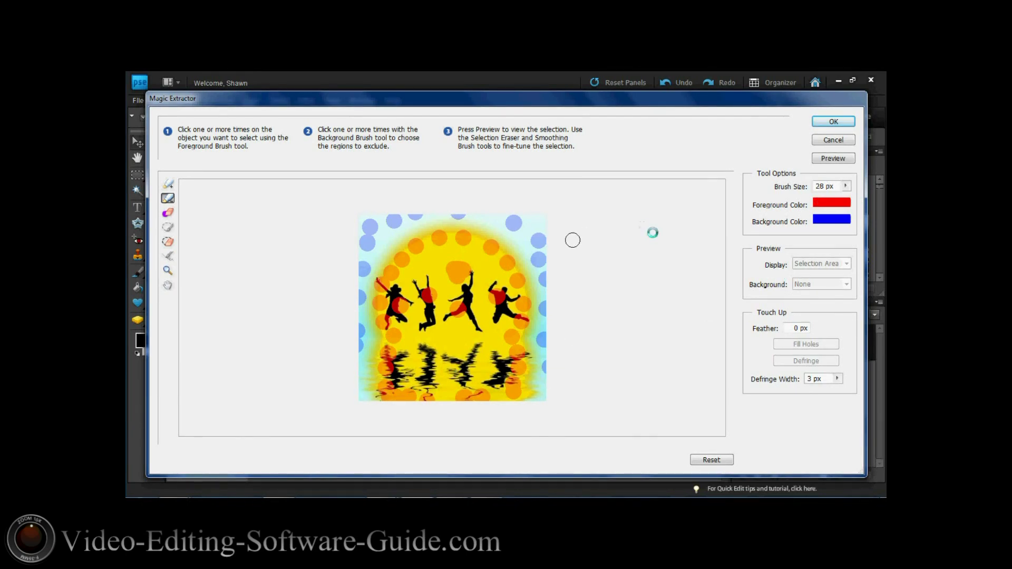
left_click(846, 187)
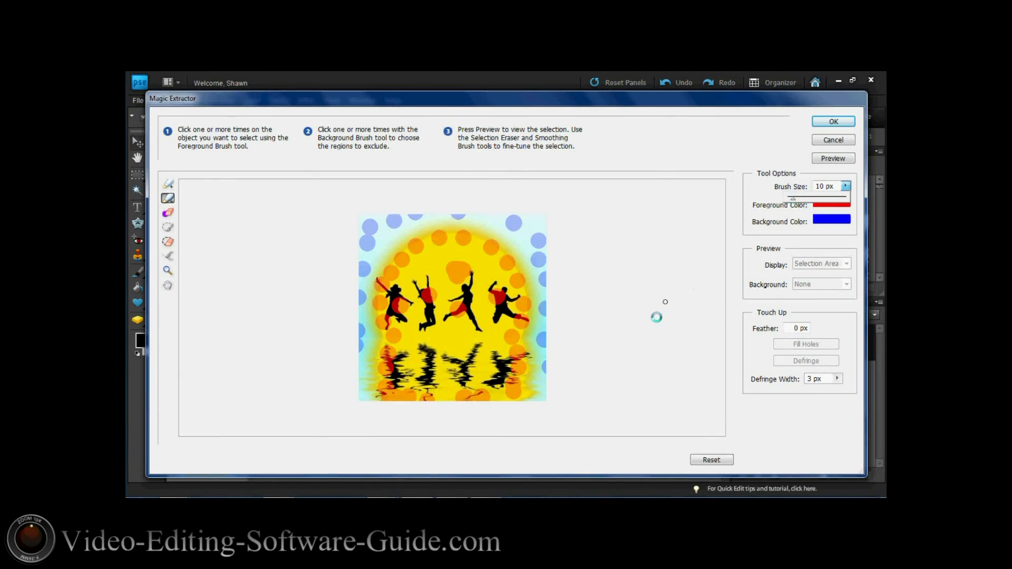
left_click(544, 390)
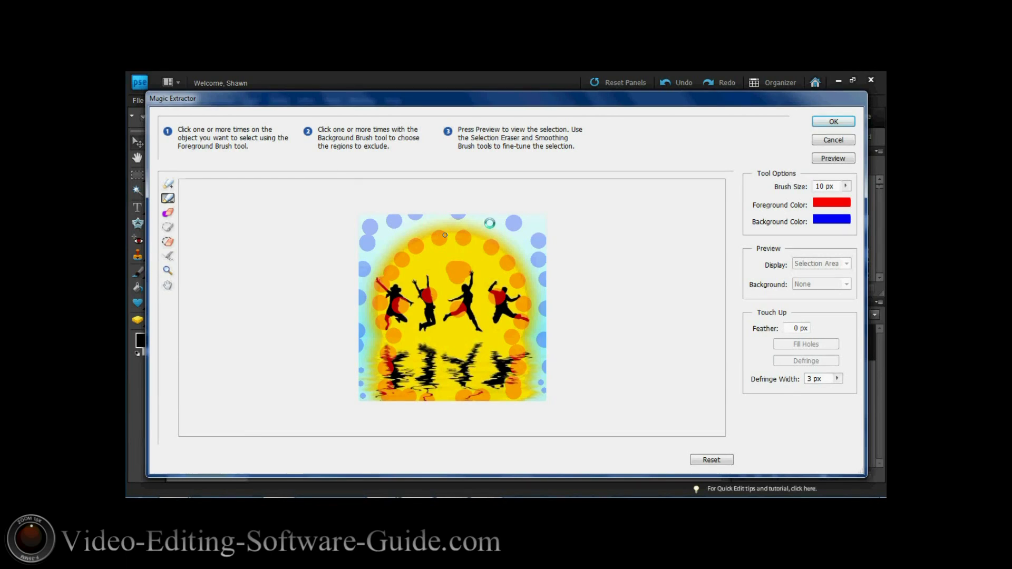
left_click(829, 157)
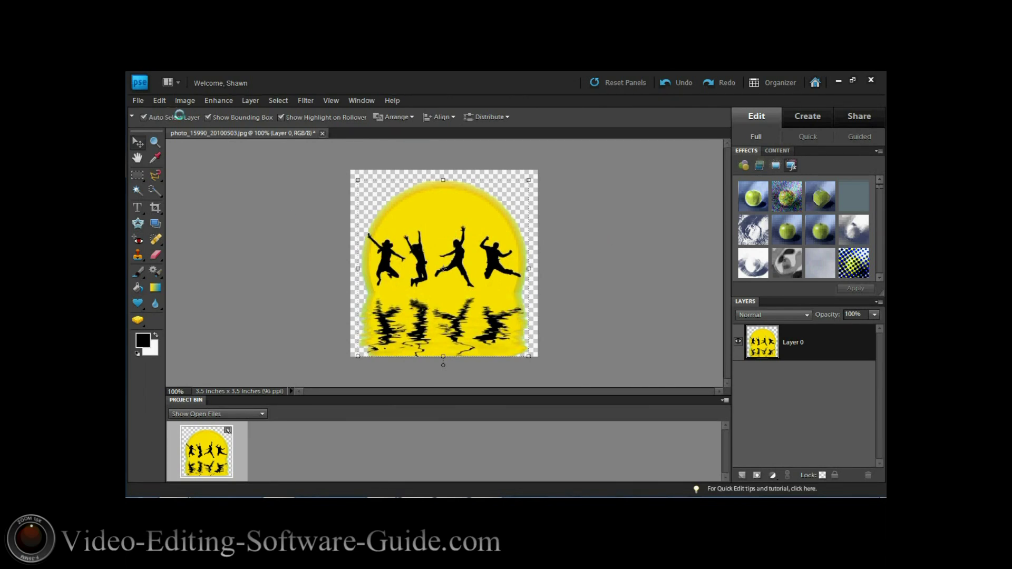
Save a PNG copy named SunKids to the Pictures library, accepting the non-interlaced PNG options
left_click(138, 101)
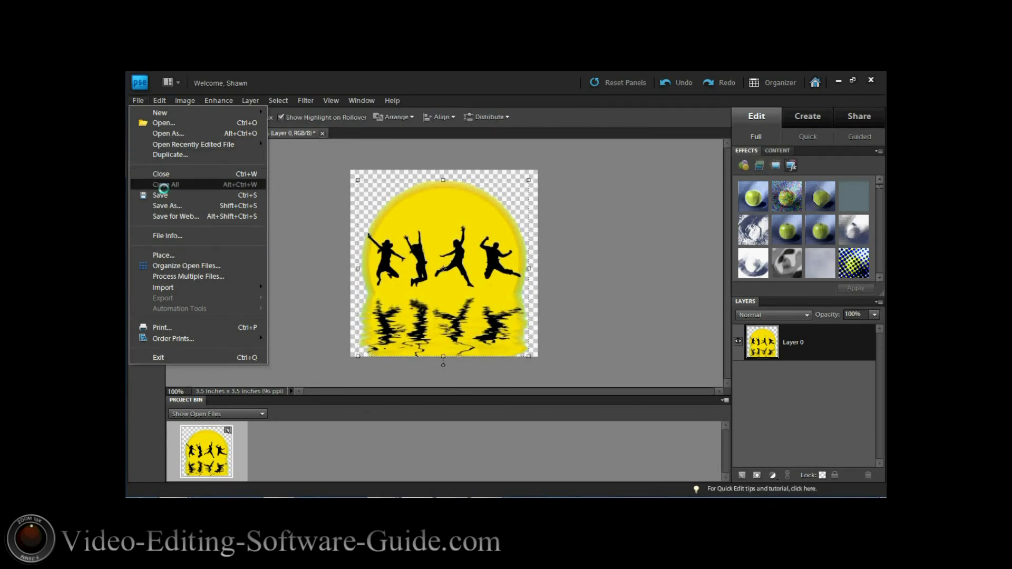
left_click(168, 206)
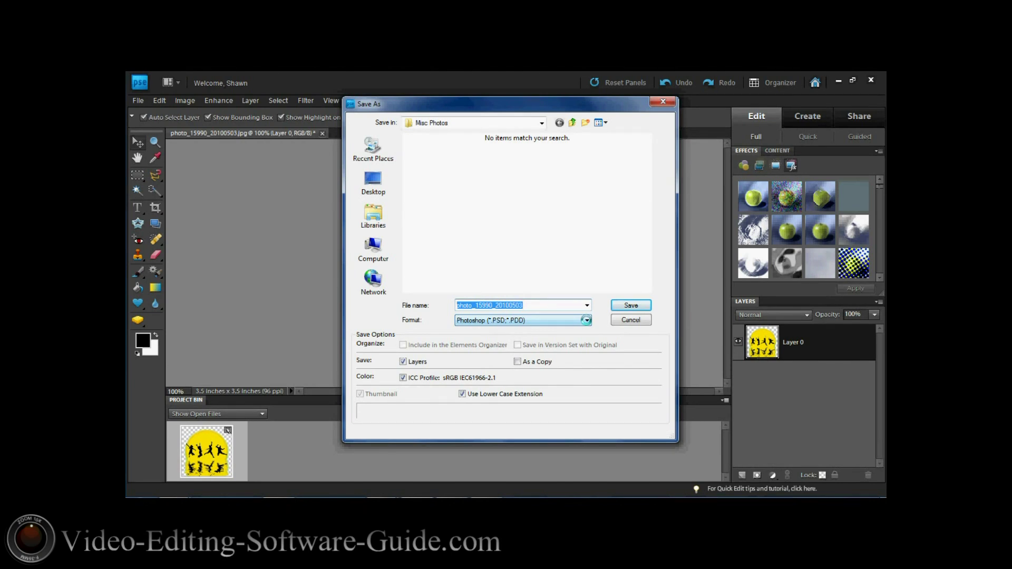
left_click(586, 320)
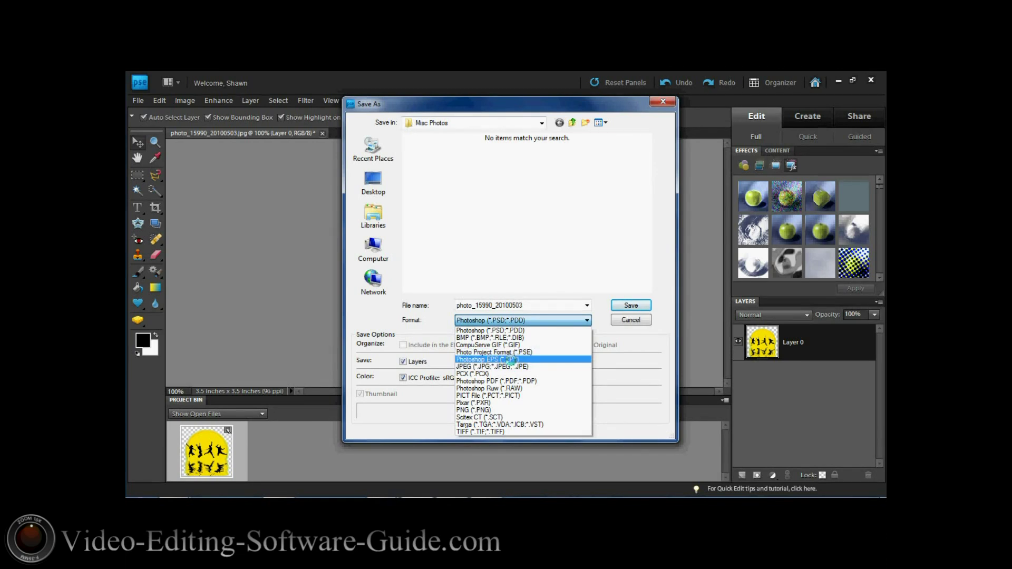
left_click(506, 409)
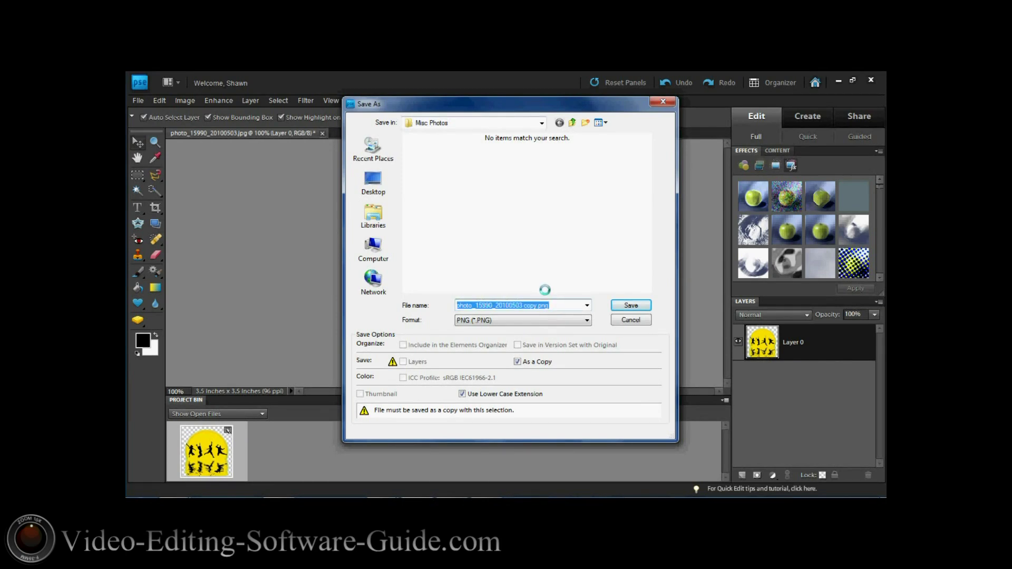
type("SunKids")
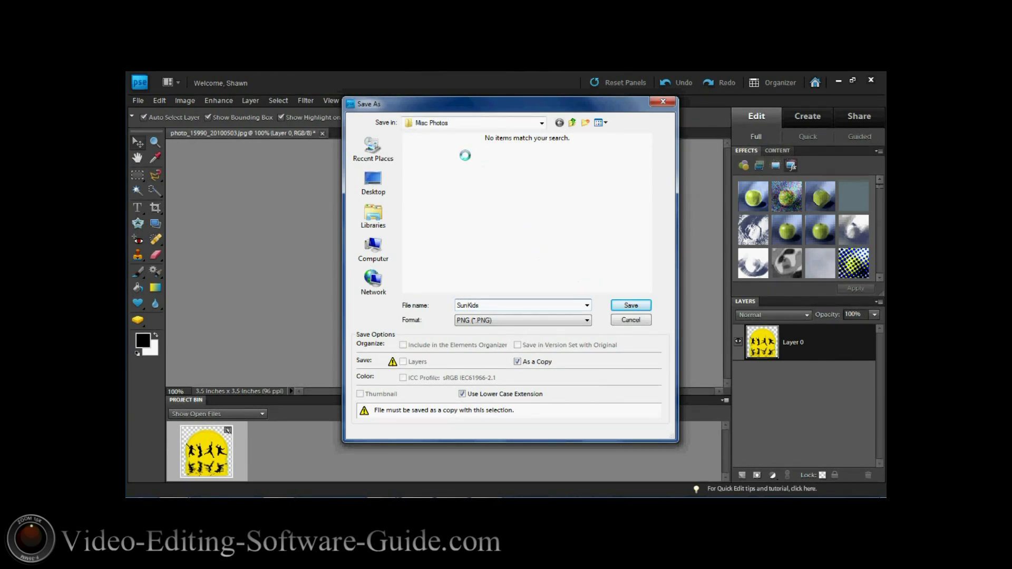
left_click(379, 216)
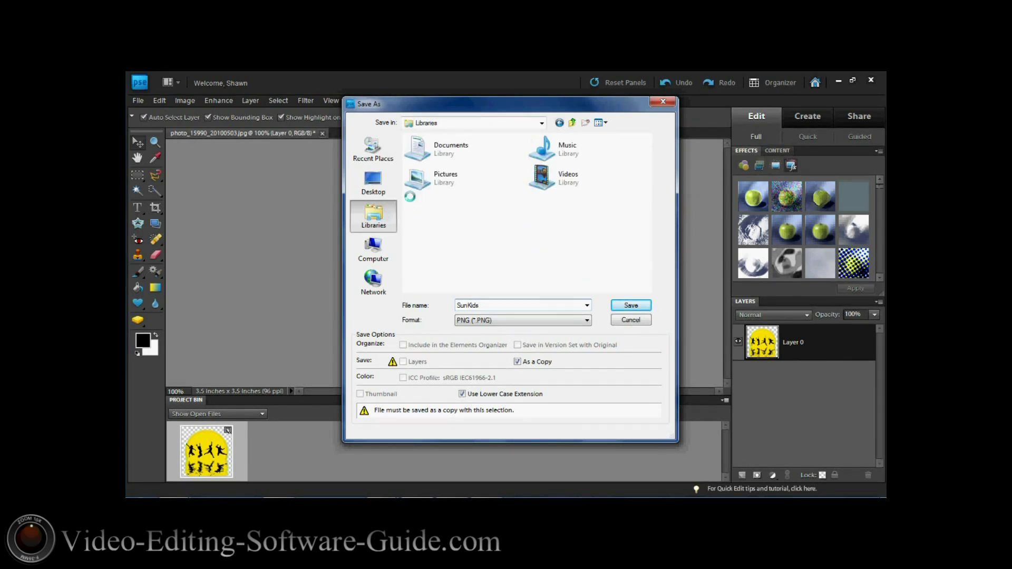
double_click(437, 178)
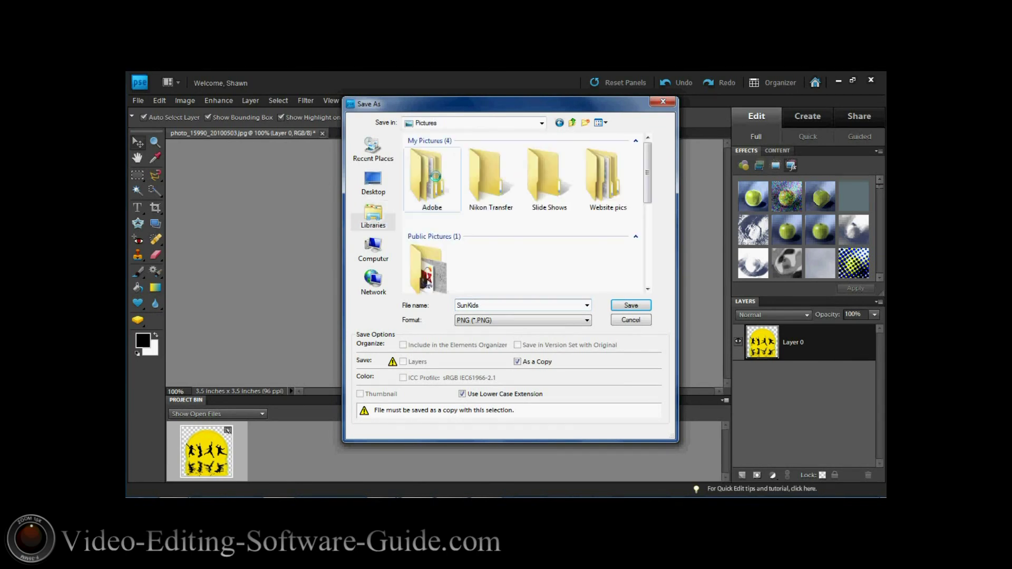
left_click(622, 306)
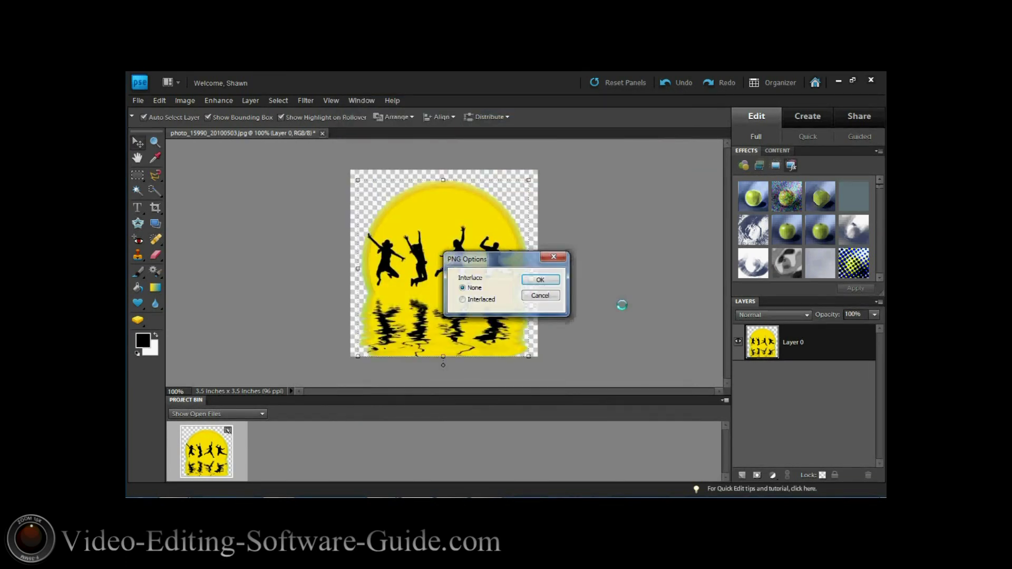
left_click(548, 279)
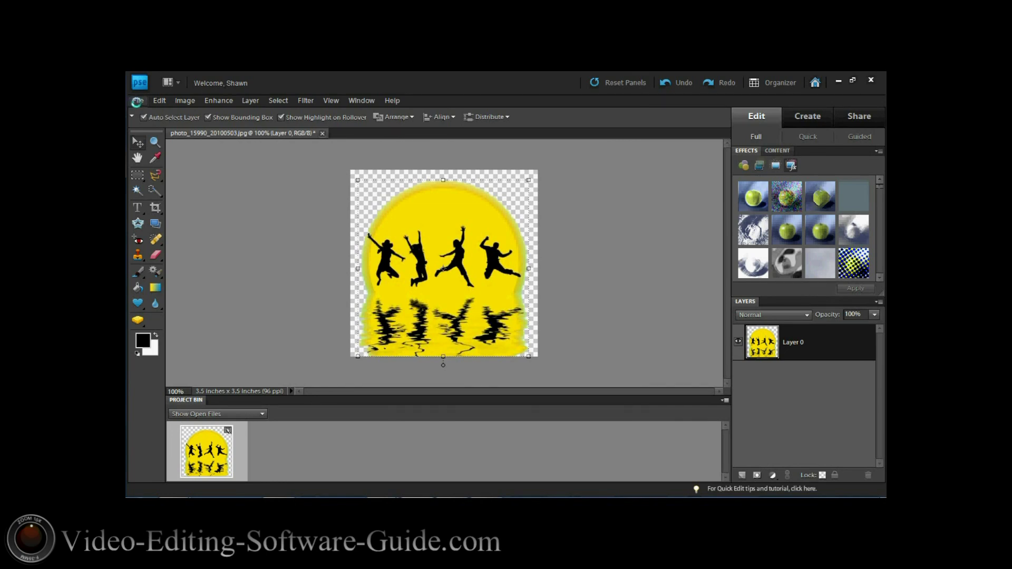
Reopen the Magic Extractor, mark the four jumping kids as foreground, and select the Background Brush
left_click(179, 101)
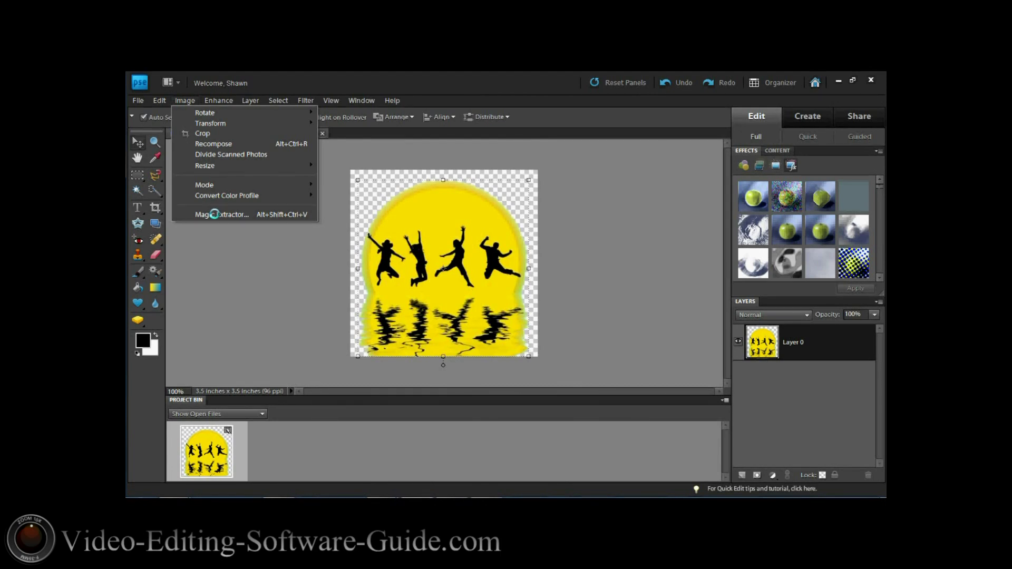
left_click(214, 214)
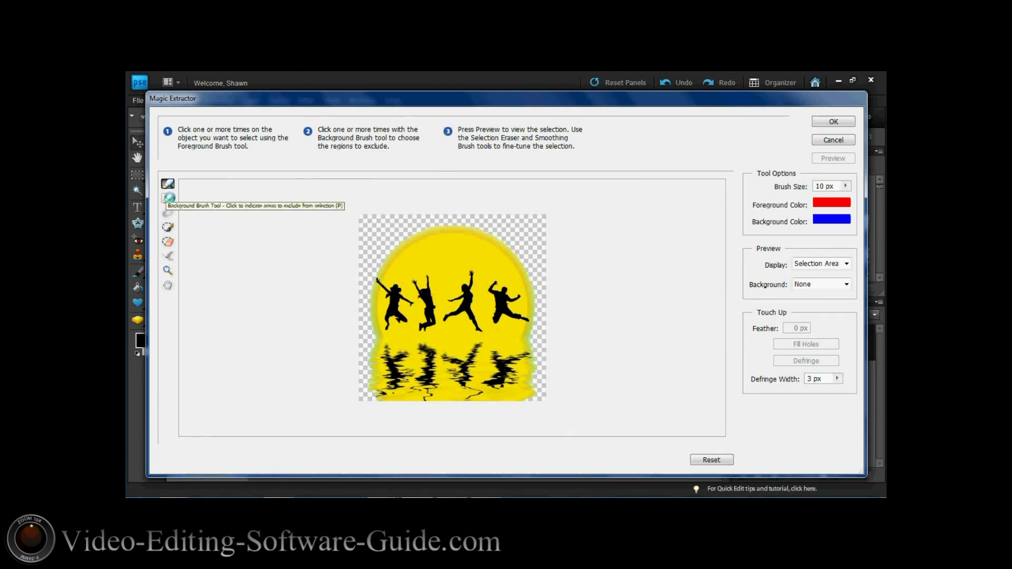
left_click(424, 295)
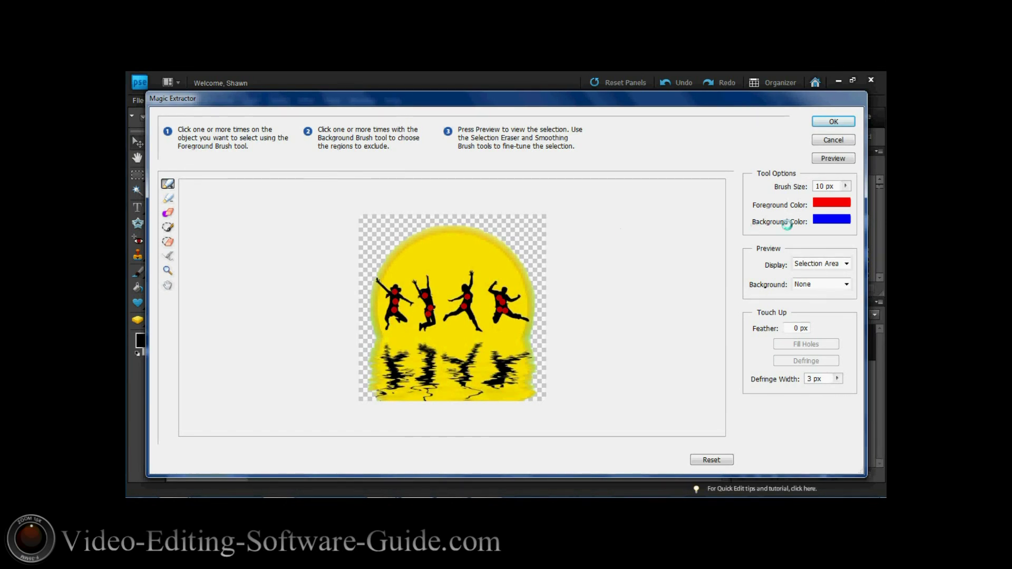
left_click(167, 196)
left_click(167, 197)
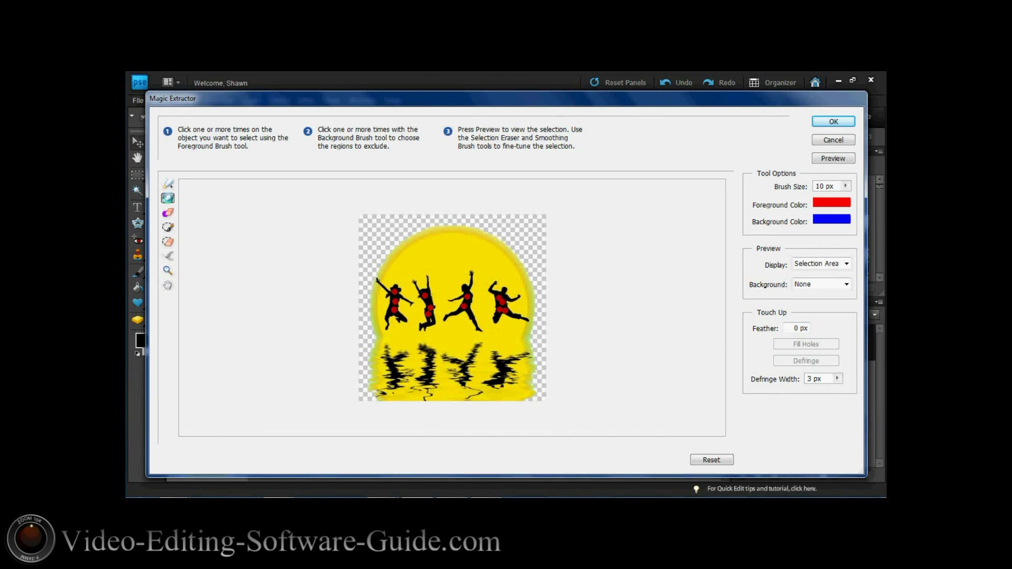
Set the brush to 33 px and mark the sun above the figures and the water reflections as background
left_click(845, 187)
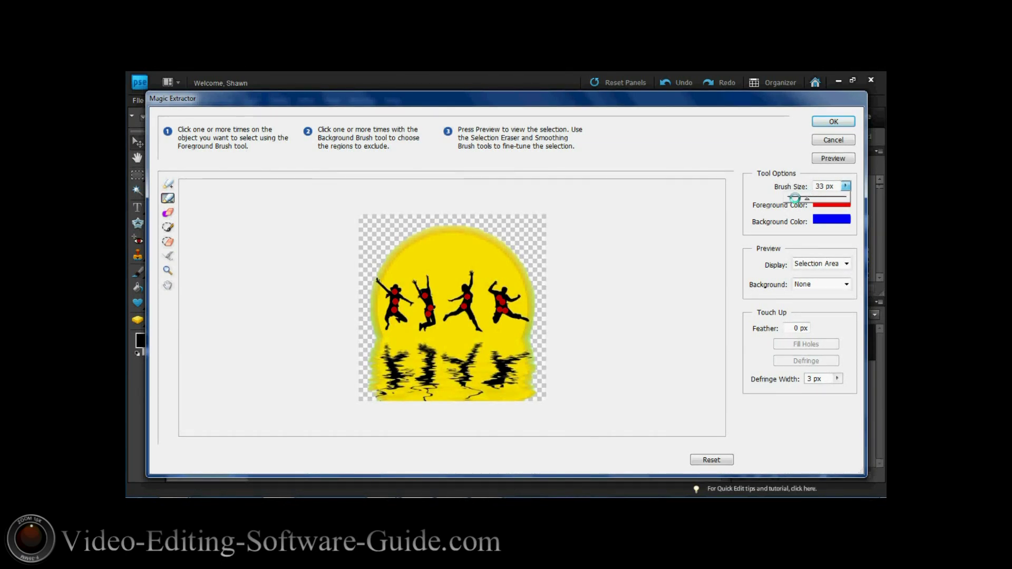
left_click(428, 257)
left_click(459, 251)
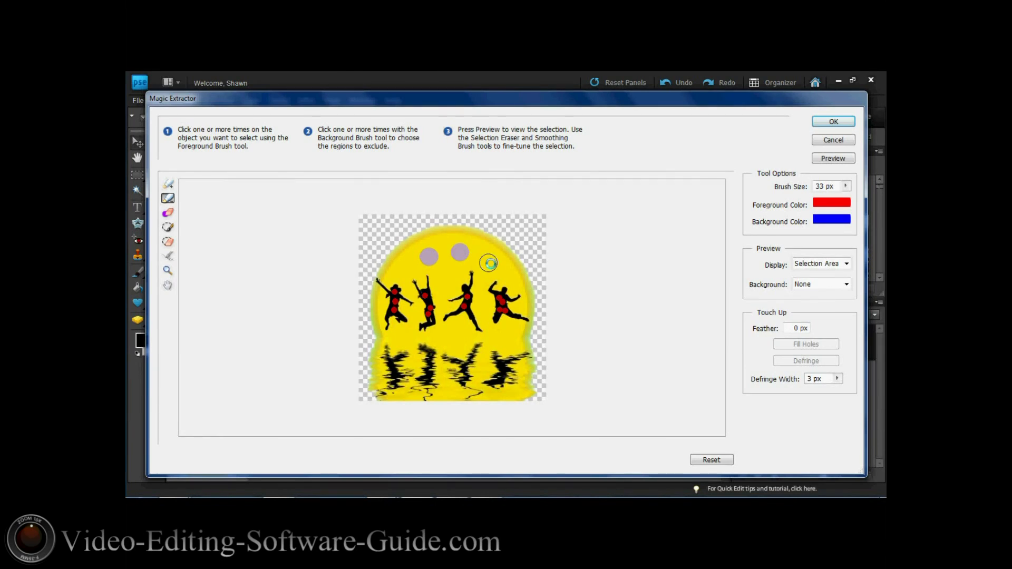
left_click(491, 263)
left_click(509, 336)
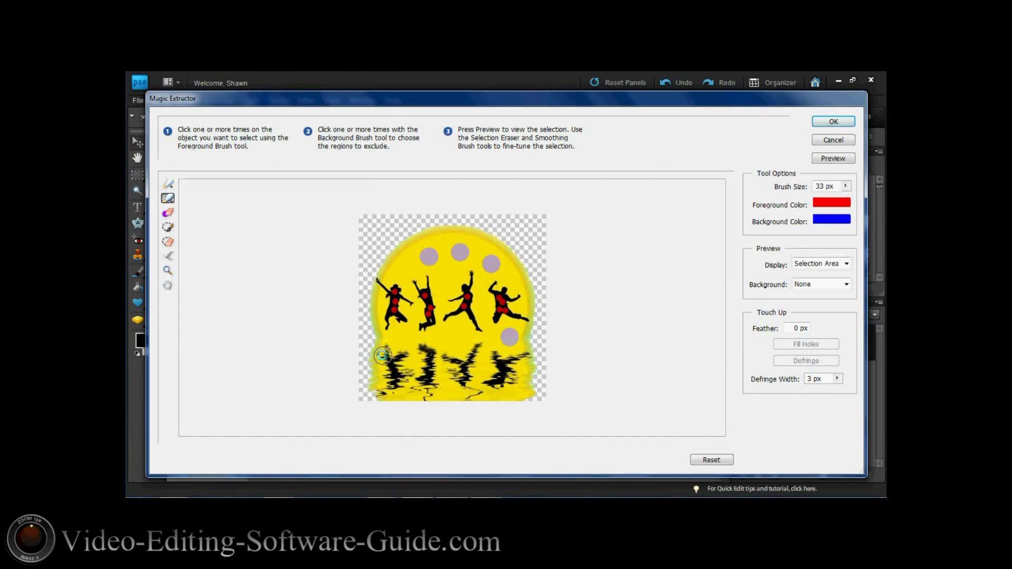
mouse_move(382, 355)
left_mouse_down()
mouse_move(515, 367)
mouse_move(400, 366)
mouse_move(519, 381)
mouse_move(386, 389)
mouse_move(503, 399)
mouse_move(373, 385)
mouse_move(539, 396)
mouse_move(502, 403)
mouse_move(392, 372)
mouse_move(452, 367)
mouse_move(377, 362)
mouse_move(525, 353)
mouse_move(408, 355)
mouse_move(473, 345)
mouse_move(414, 347)
left_mouse_up()
Mark the sun's upper-left, upper and right edges as background
left_click(395, 260)
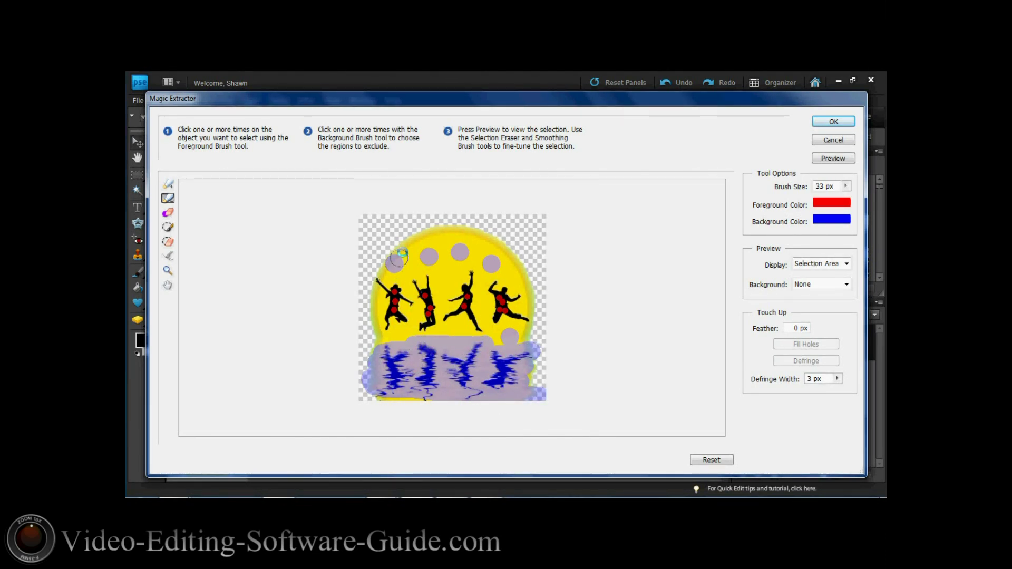
left_click(405, 244)
left_click(431, 238)
left_click(467, 235)
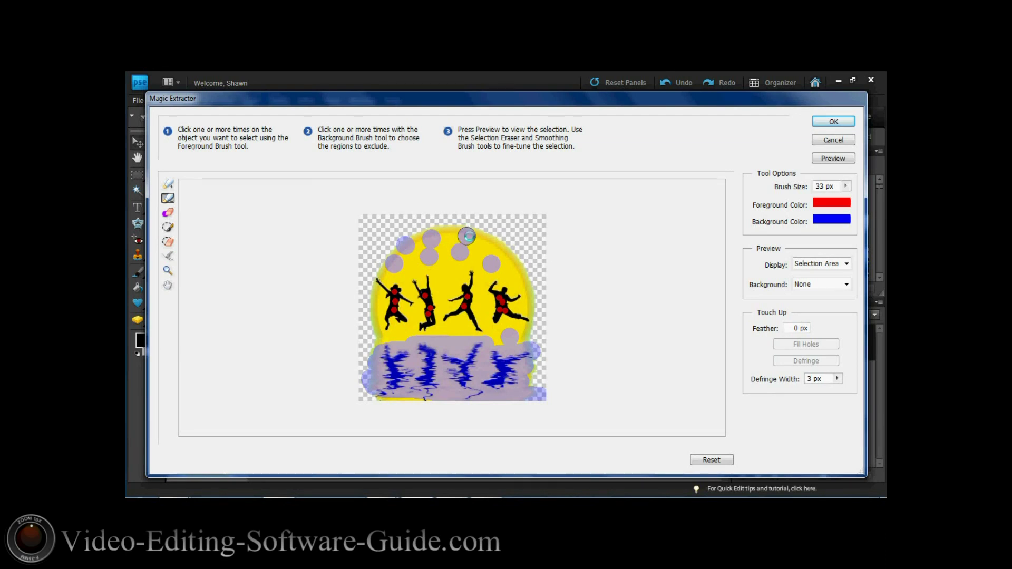
left_click(510, 253)
left_click(522, 275)
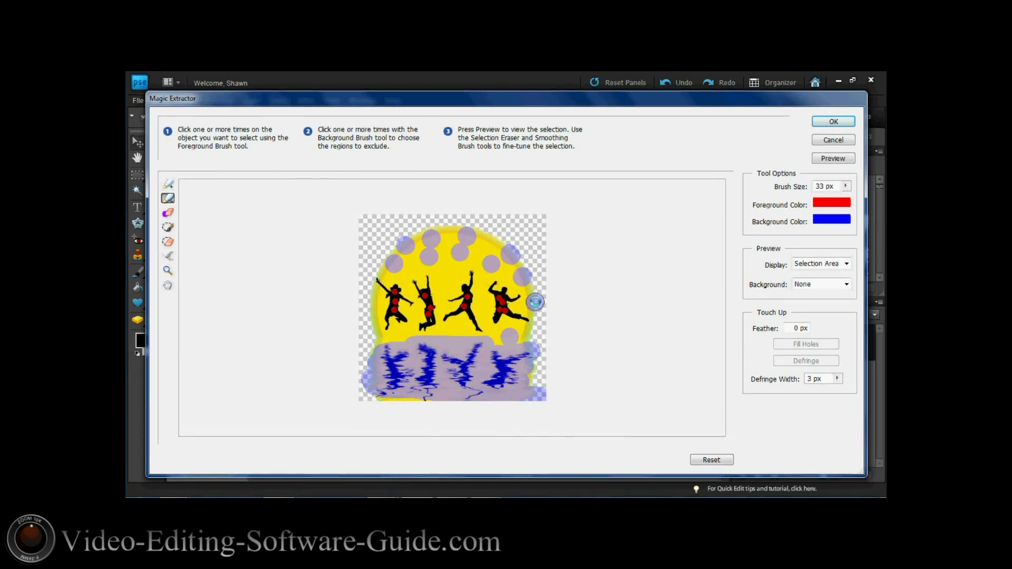
left_click(535, 302)
left_click(532, 339)
Mark the rest of the sun's top, upper-left and left edges as background
left_click(484, 236)
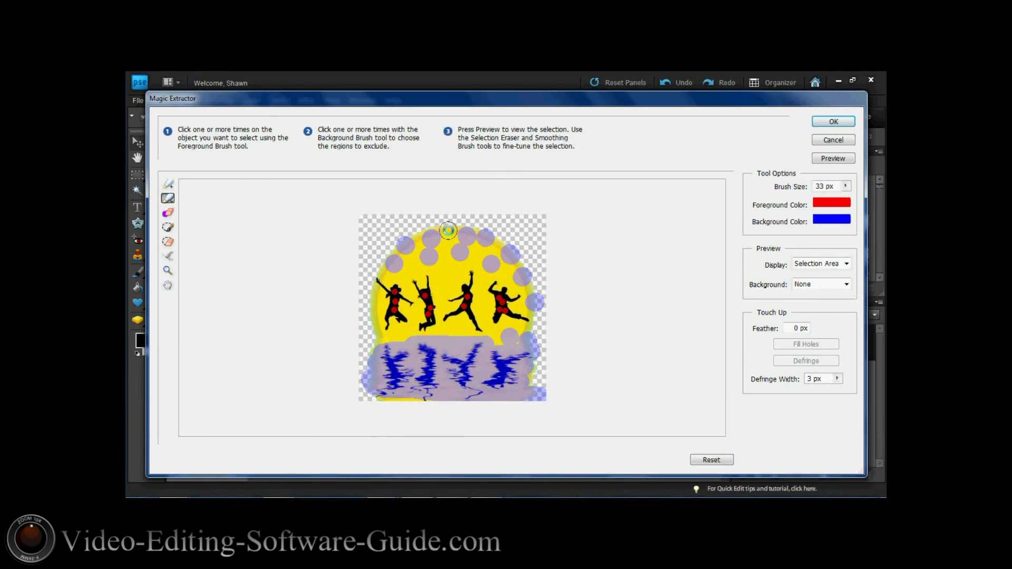
left_click(448, 230)
left_click(422, 238)
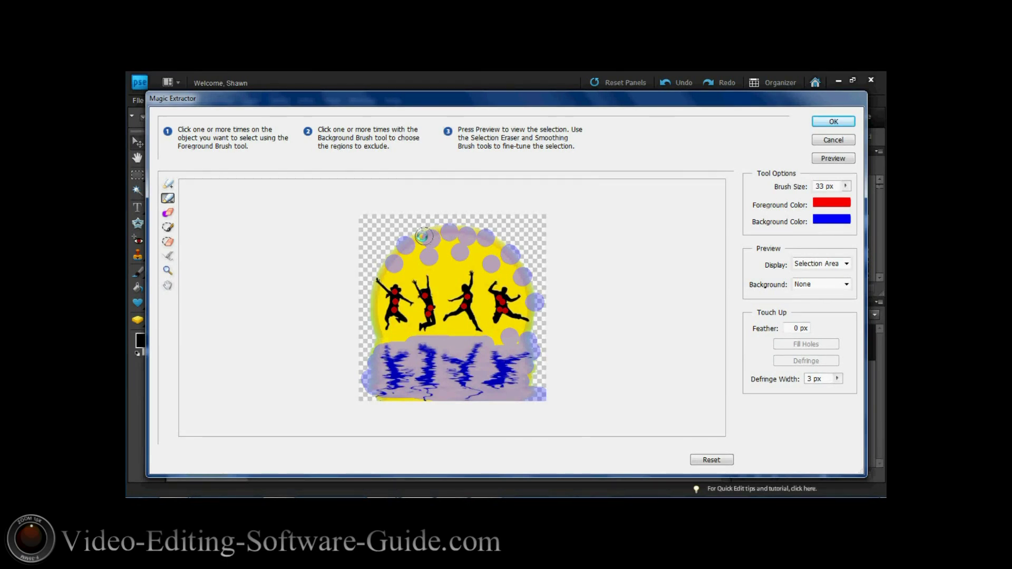
left_click(381, 264)
left_click(390, 257)
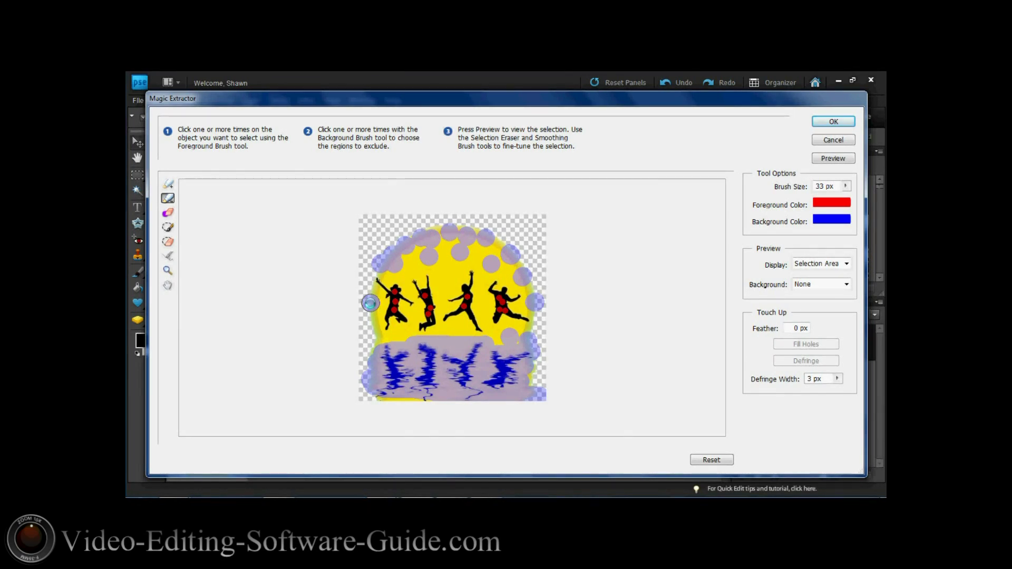
left_click(371, 303)
left_click(370, 320)
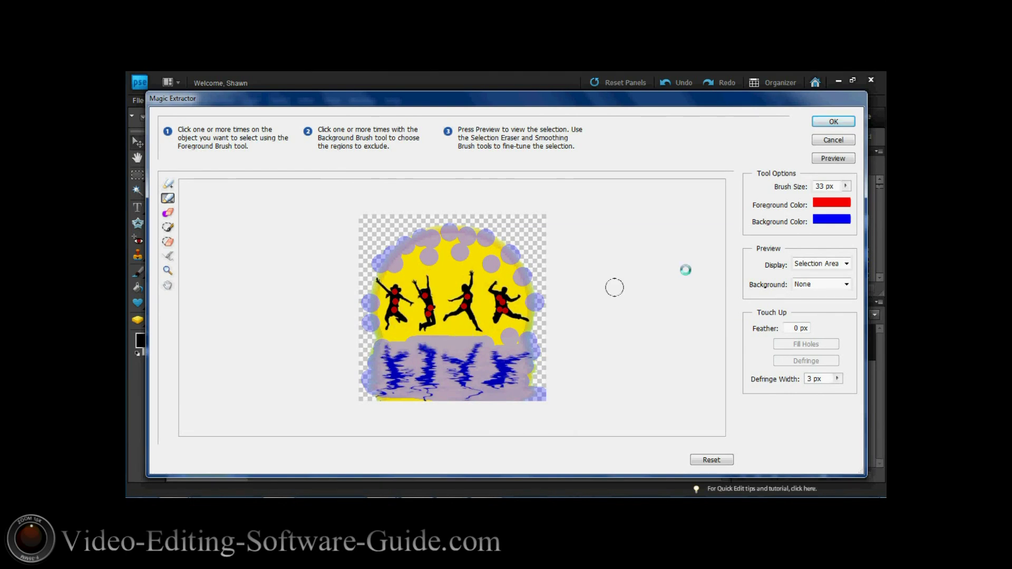
Preview and apply the extraction, then save it as a PNG copy named Kids in Pictures
left_click(830, 159)
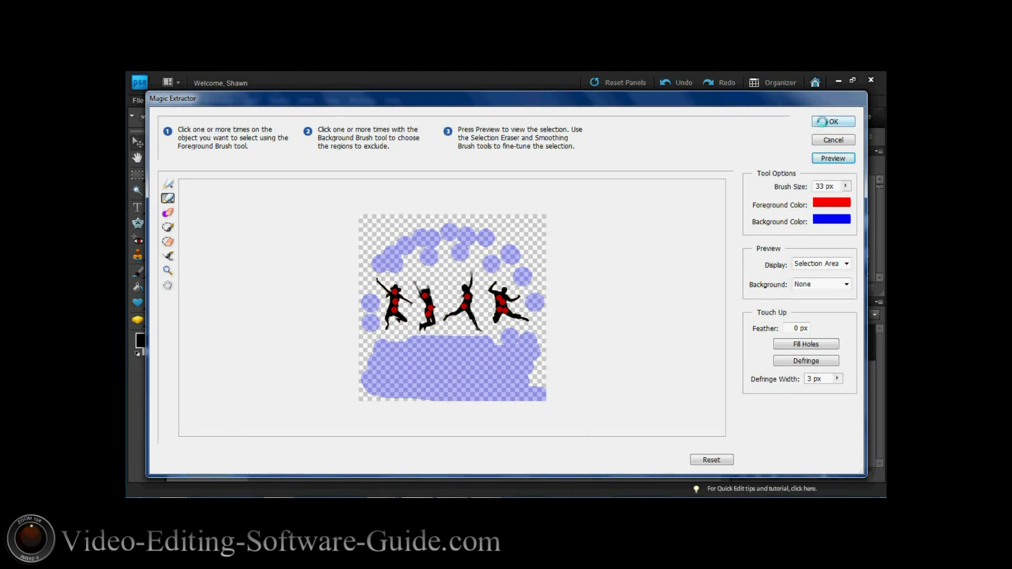
left_click(824, 121)
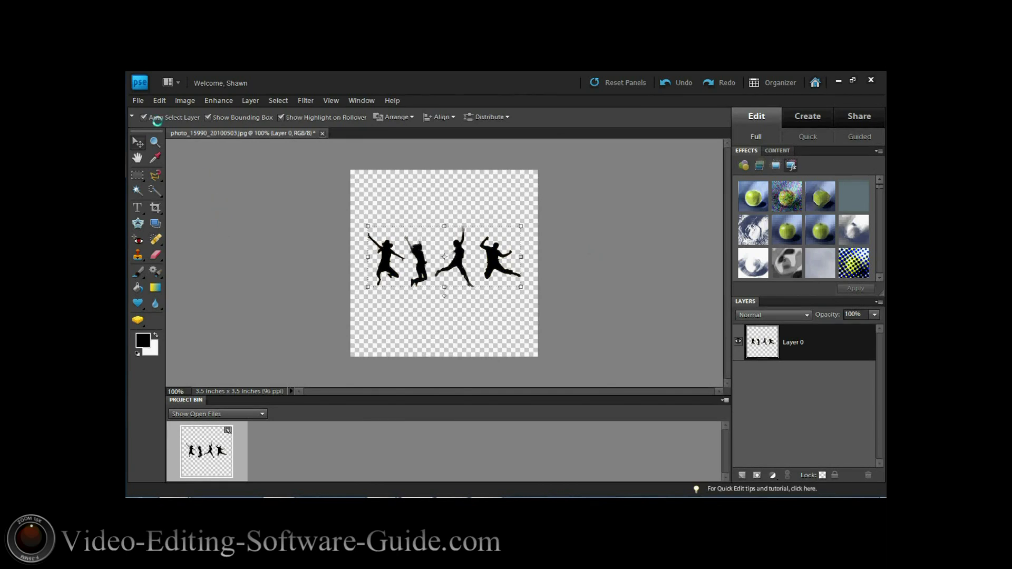
left_click(138, 101)
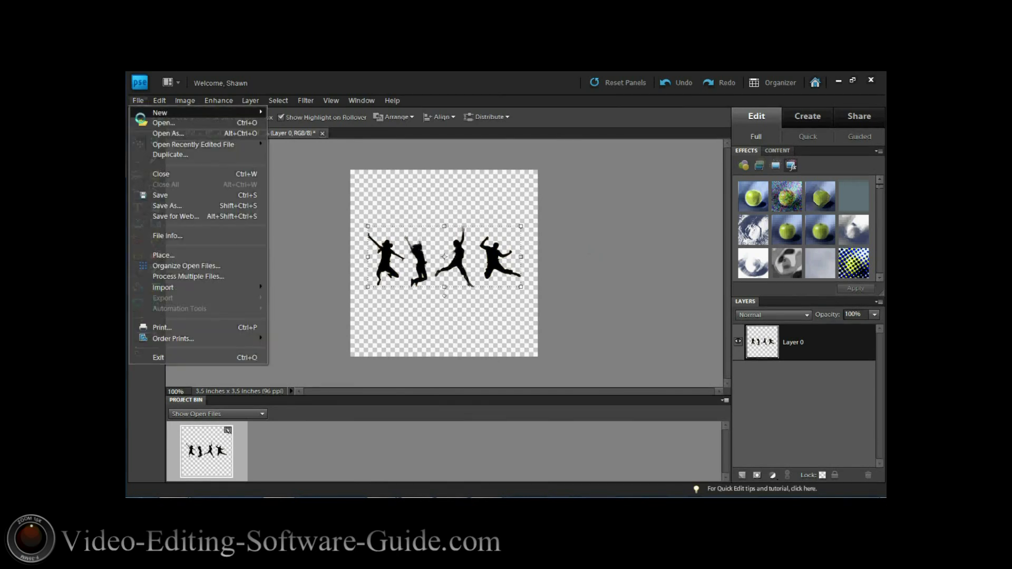
left_click(162, 205)
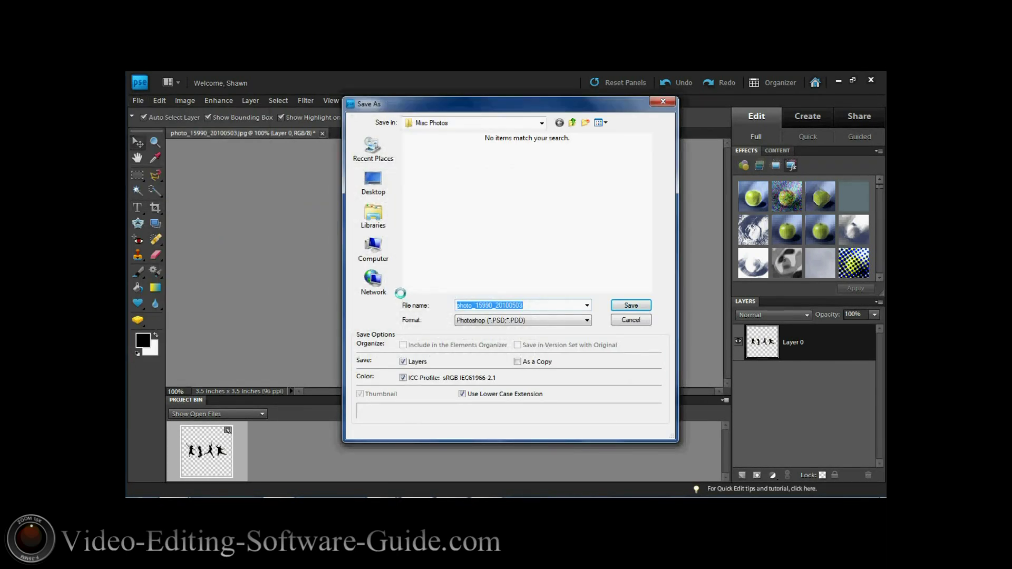
type("Kir")
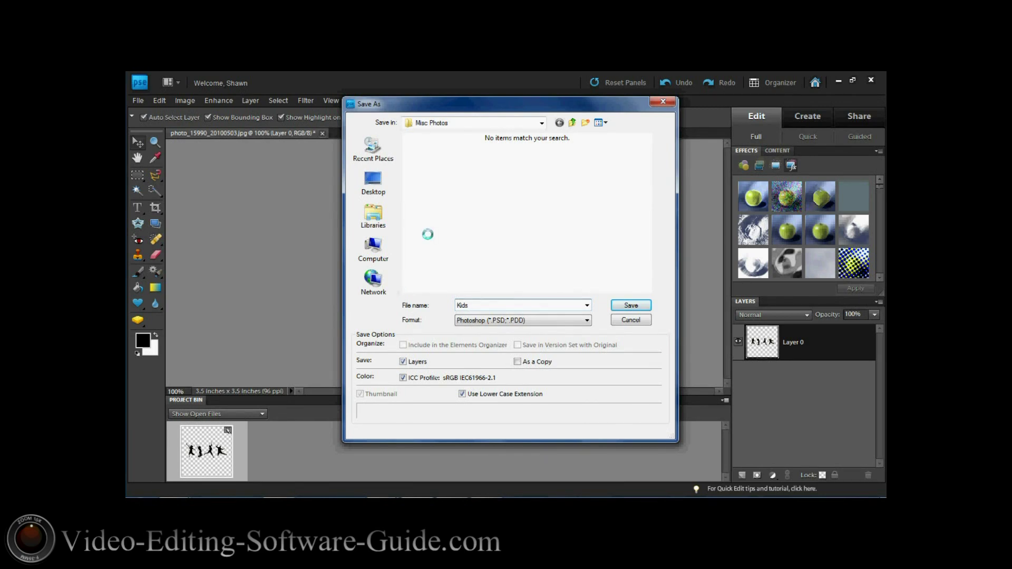
left_click(393, 208)
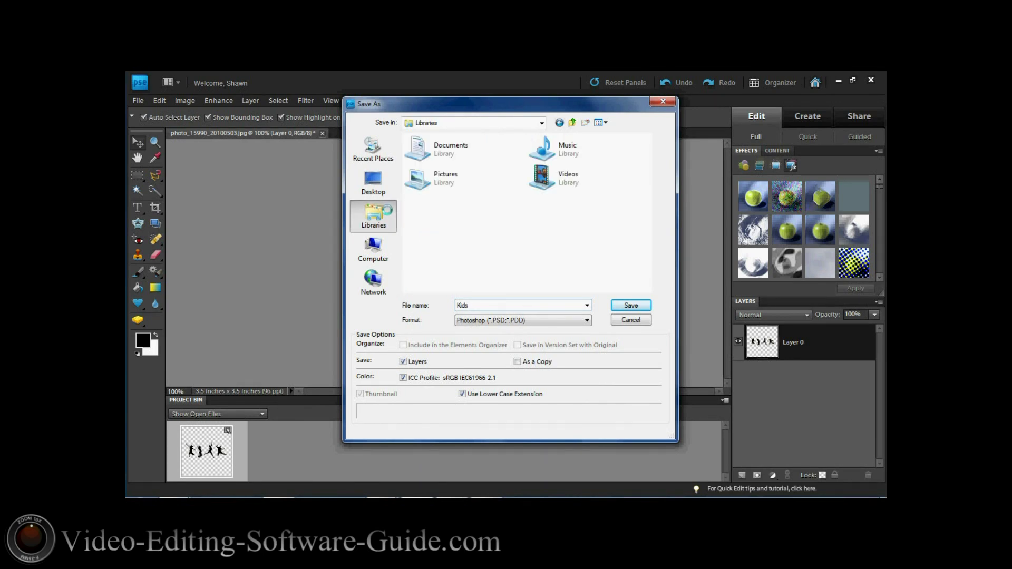
double_click(449, 179)
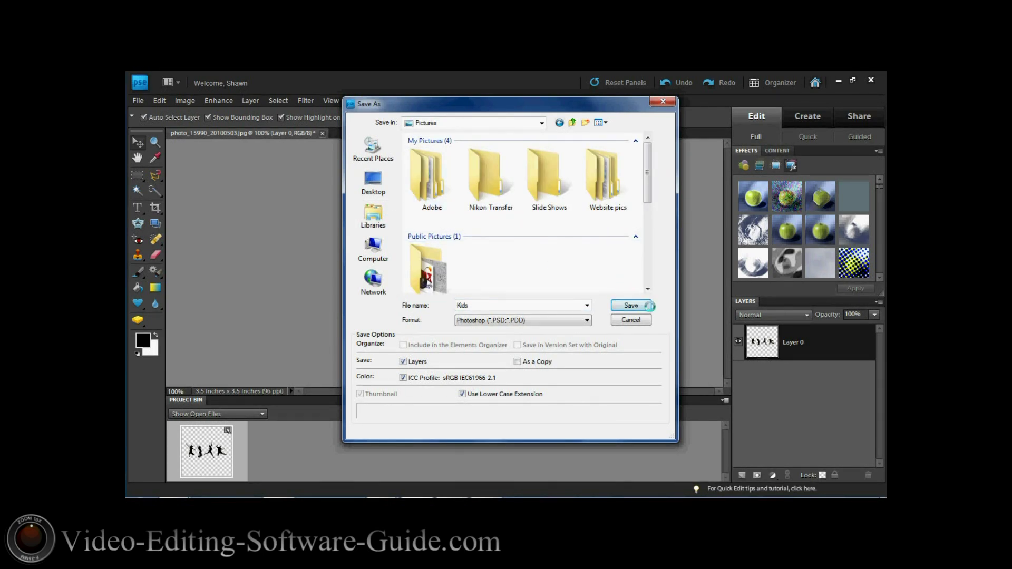
left_click(587, 322)
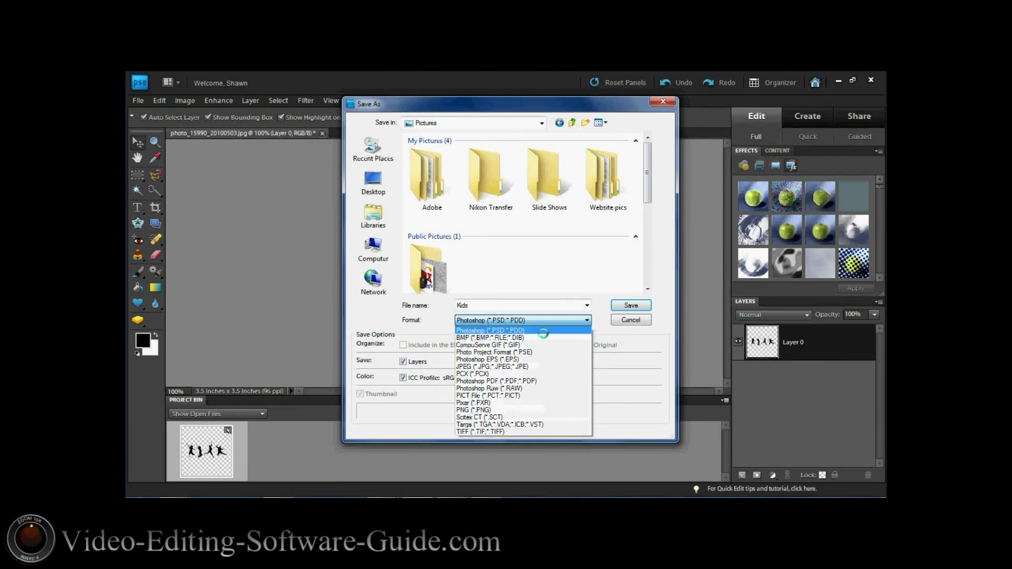
left_click(513, 408)
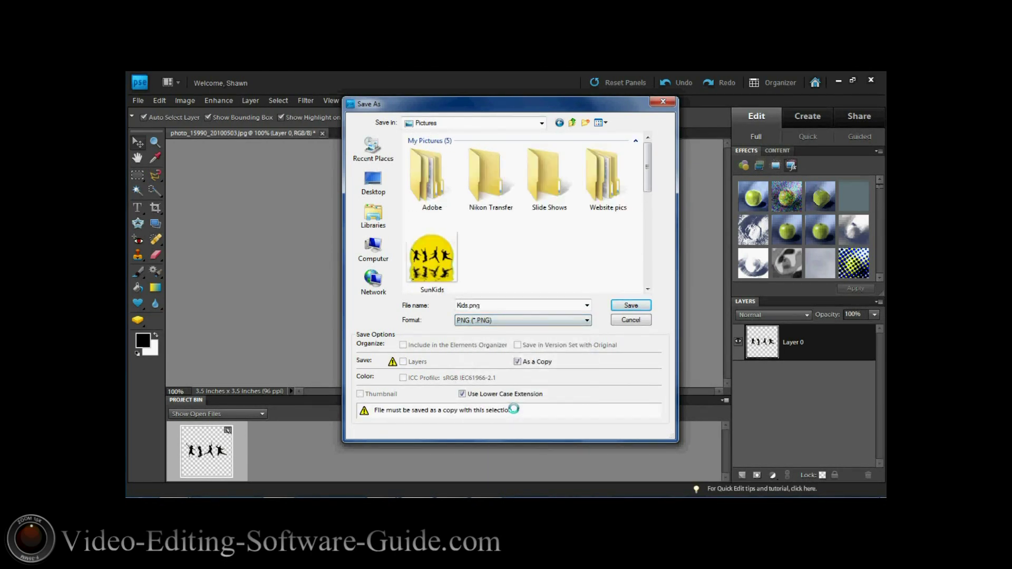
left_click(630, 304)
left_click(541, 280)
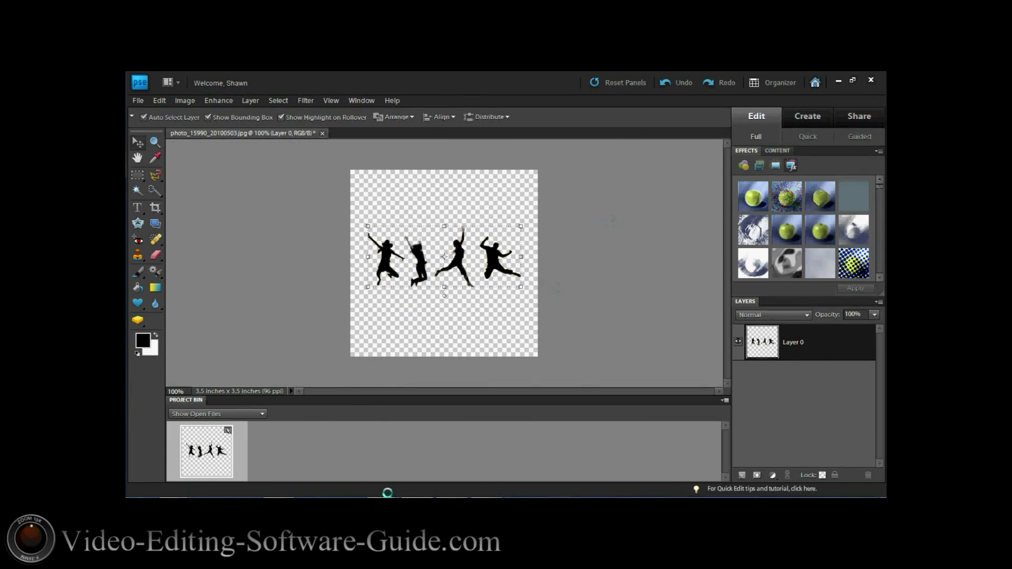
Import Kids.png and SunKids.png from the Pictures library into PowerDirector's media library
left_click(452, 487)
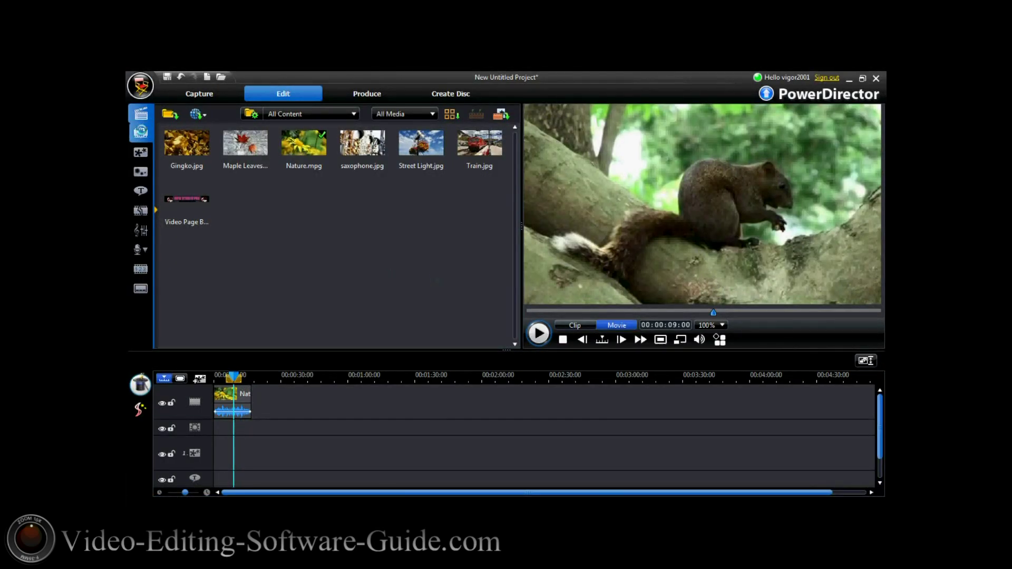
left_click(170, 114)
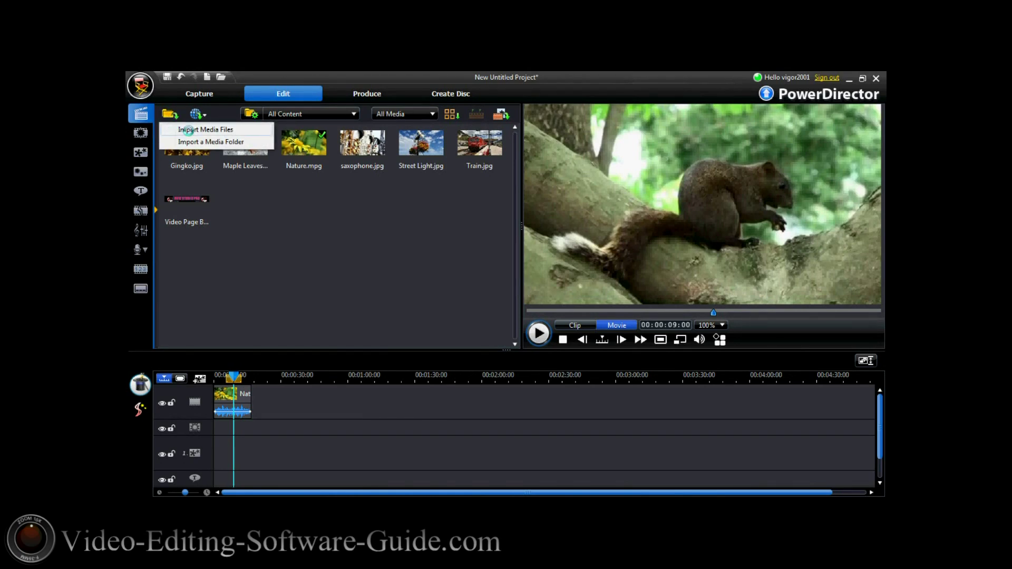
left_click(188, 131)
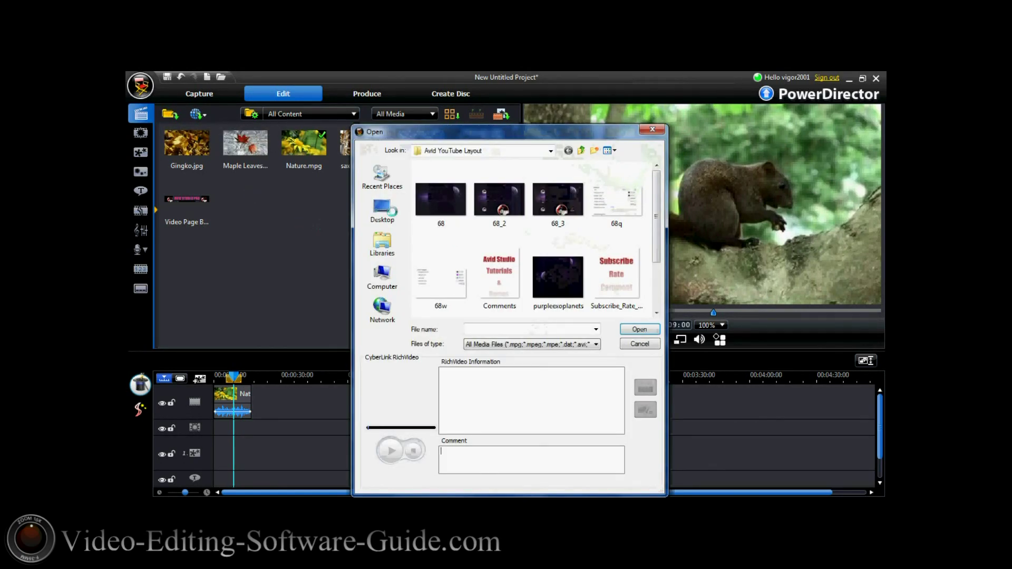
left_click(382, 243)
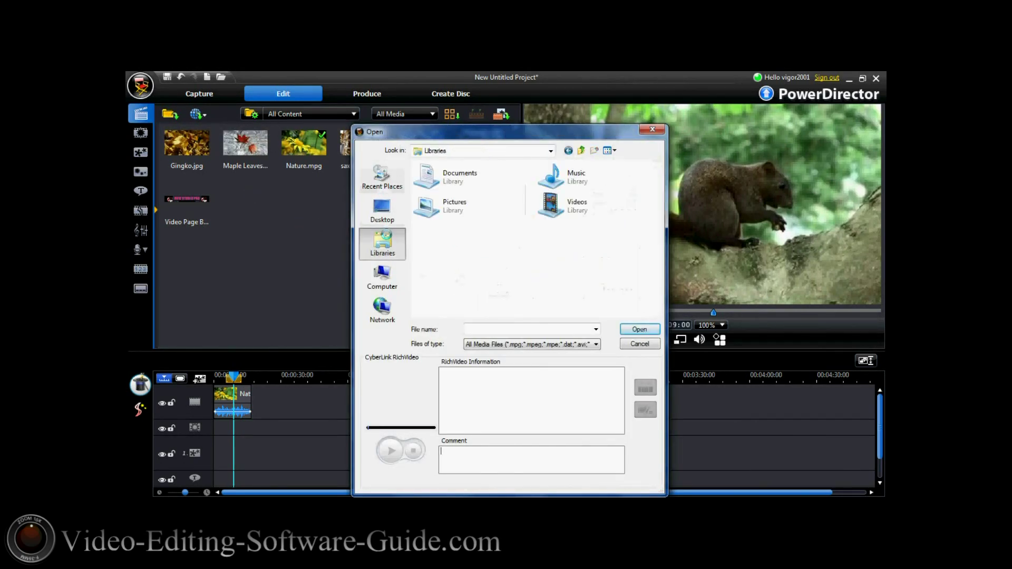
double_click(469, 203)
left_click(499, 287)
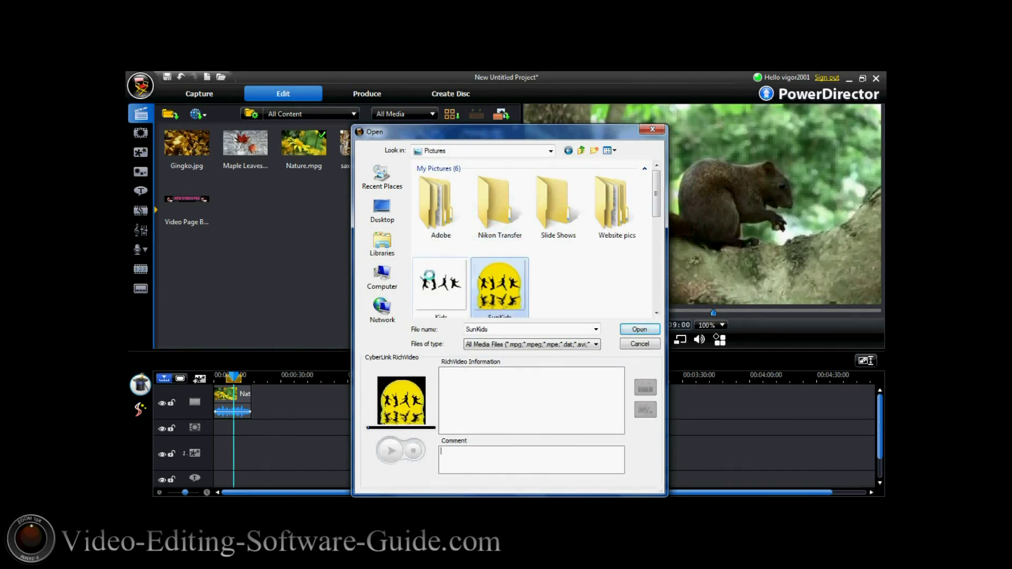
left_click(437, 267, "ctrl")
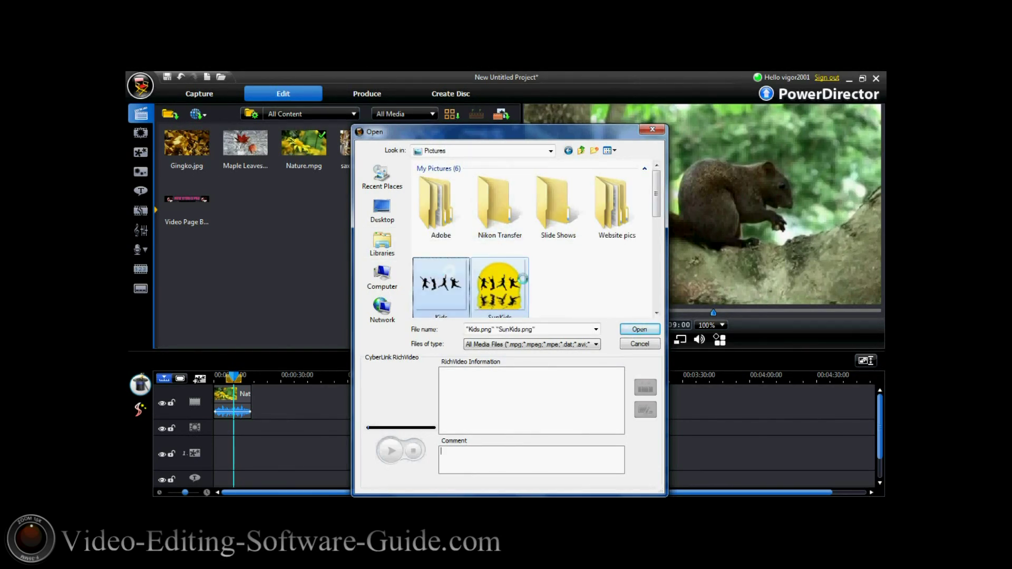
left_click(640, 329)
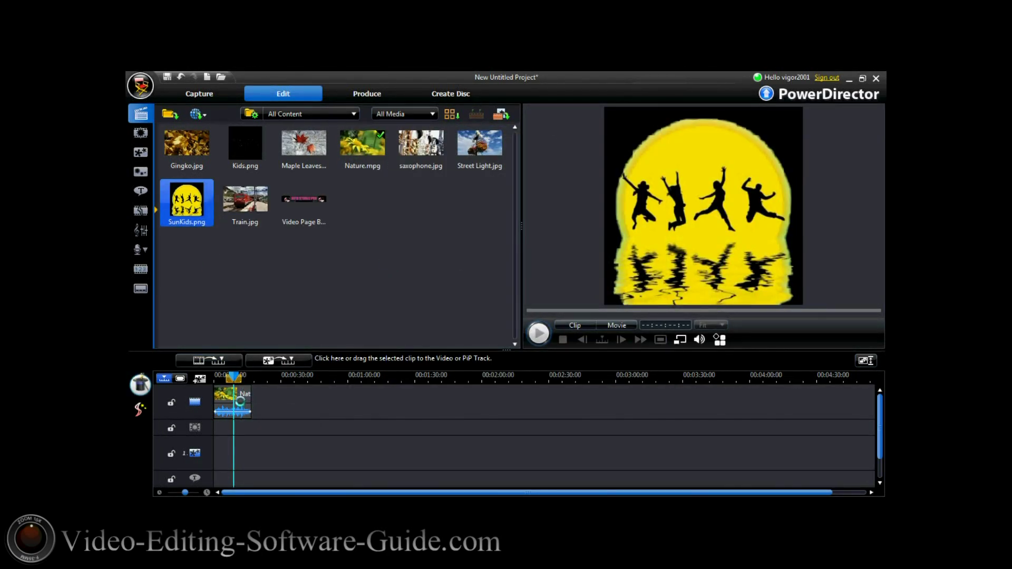
Place SunKids.png on the overlay track above the squirrel clip and shrink it to the lower left
left_click(579, 326)
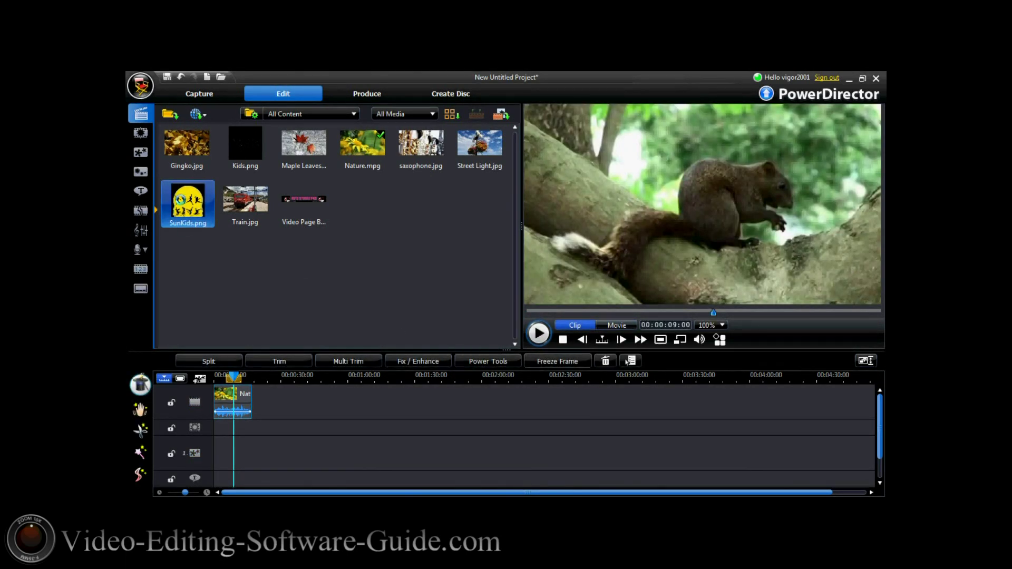
left_click_drag(182, 206, 231, 448)
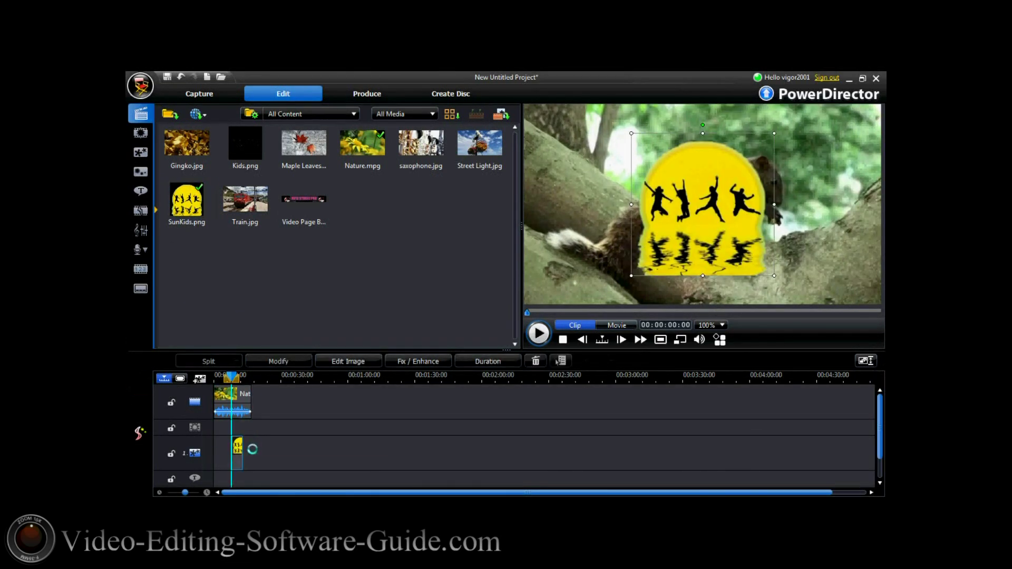
left_click_drag(668, 216, 714, 238)
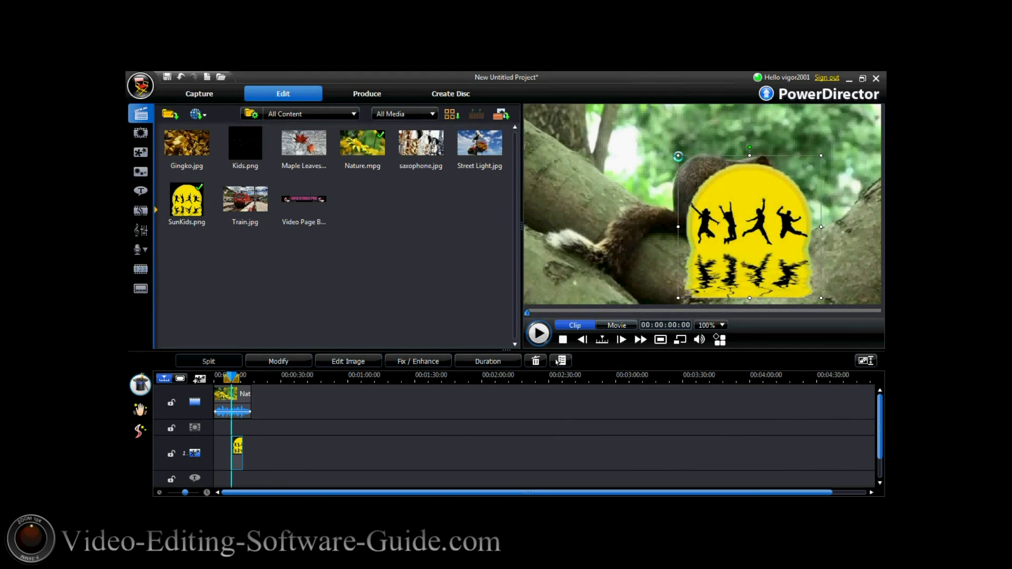
left_click_drag(682, 161, 564, 294)
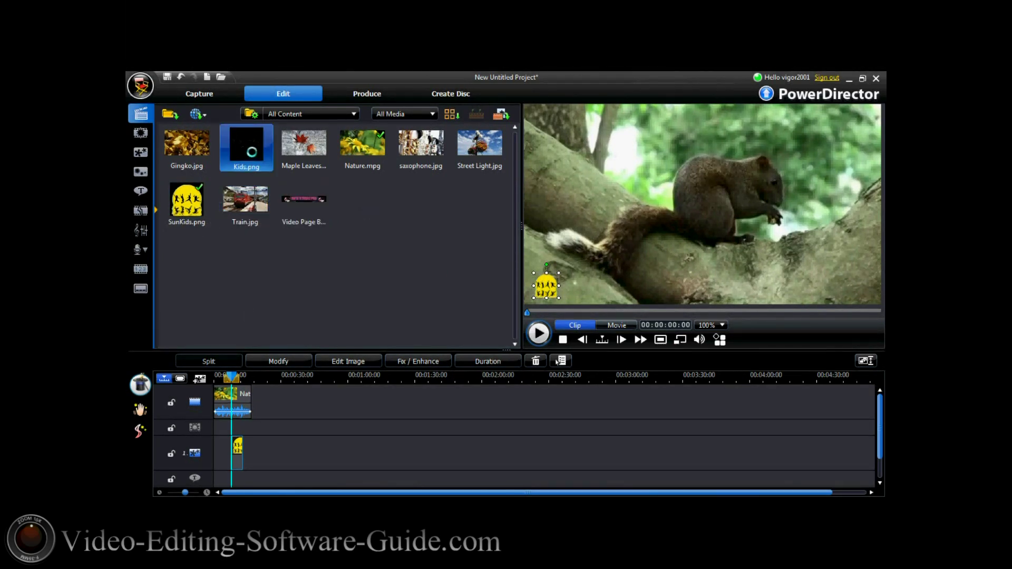
Place Kids.png on the overlay track after the SunKids clip, shifting SunKids earlier
left_click_drag(248, 145, 275, 442)
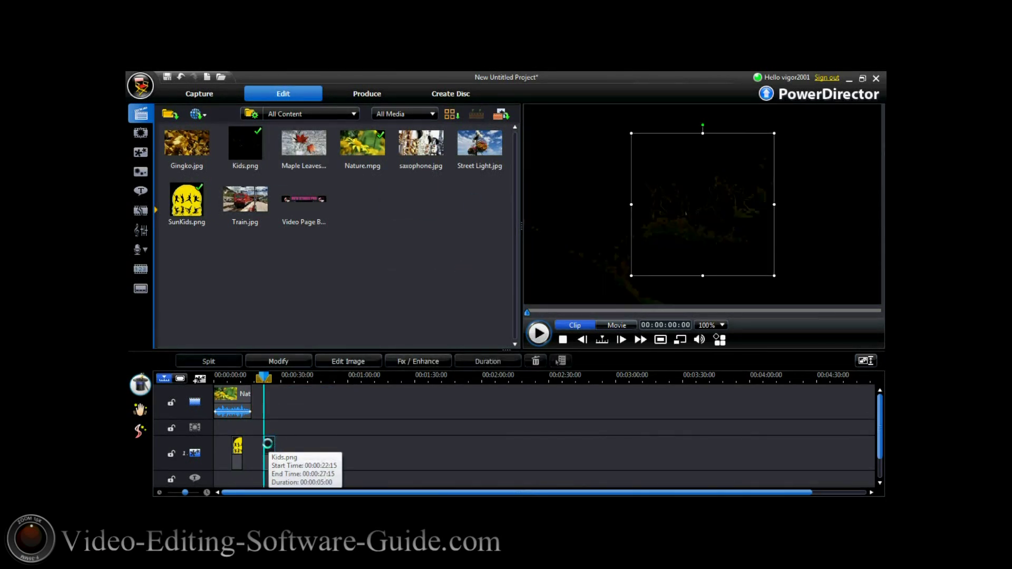
left_click(232, 446)
left_click_drag(223, 446, 240, 446)
Enlarge the Kids silhouettes in the preview and shift them left across the squirrel
left_click(269, 446)
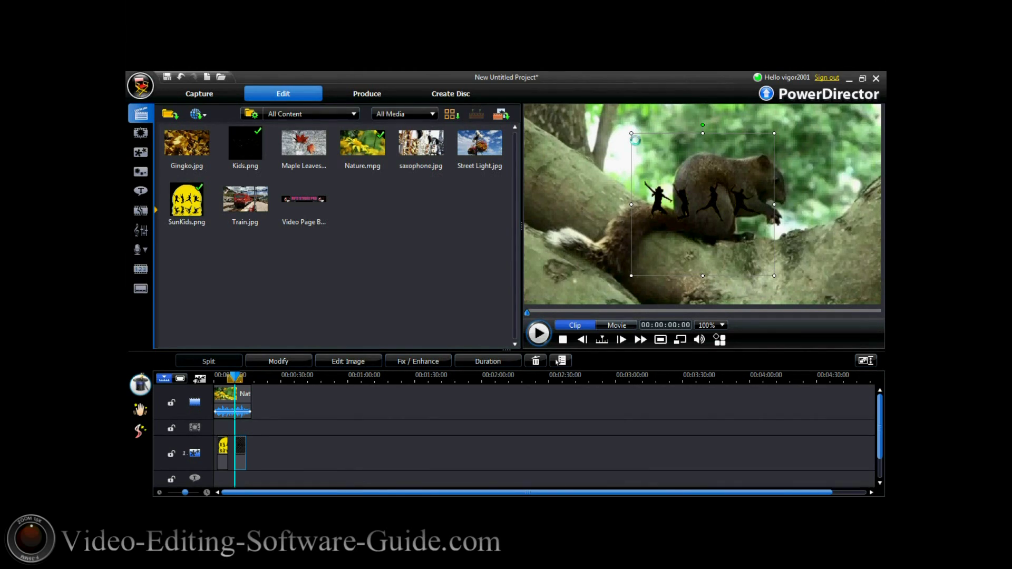
left_click_drag(631, 133, 820, 255)
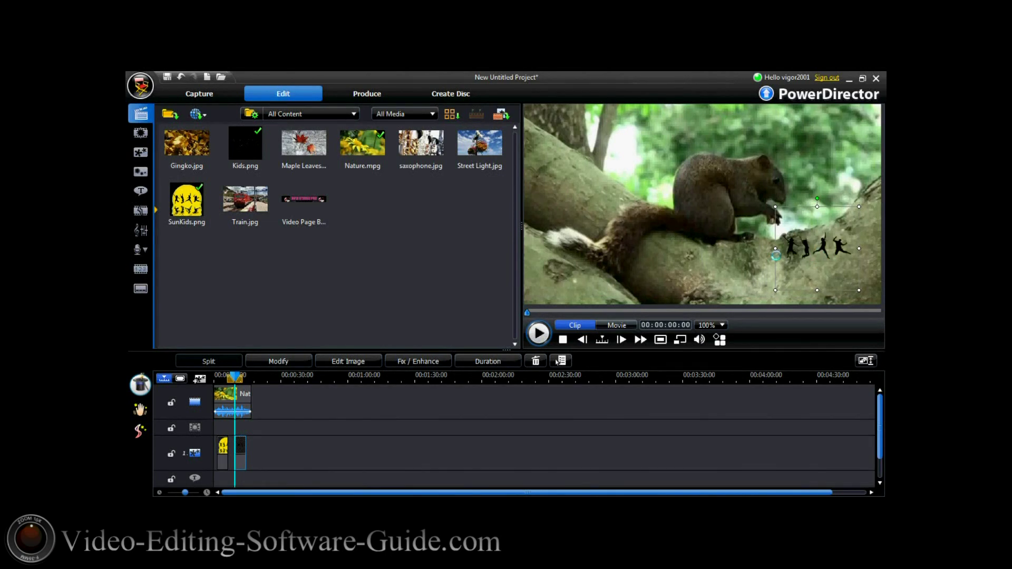
left_click_drag(775, 206, 647, 186)
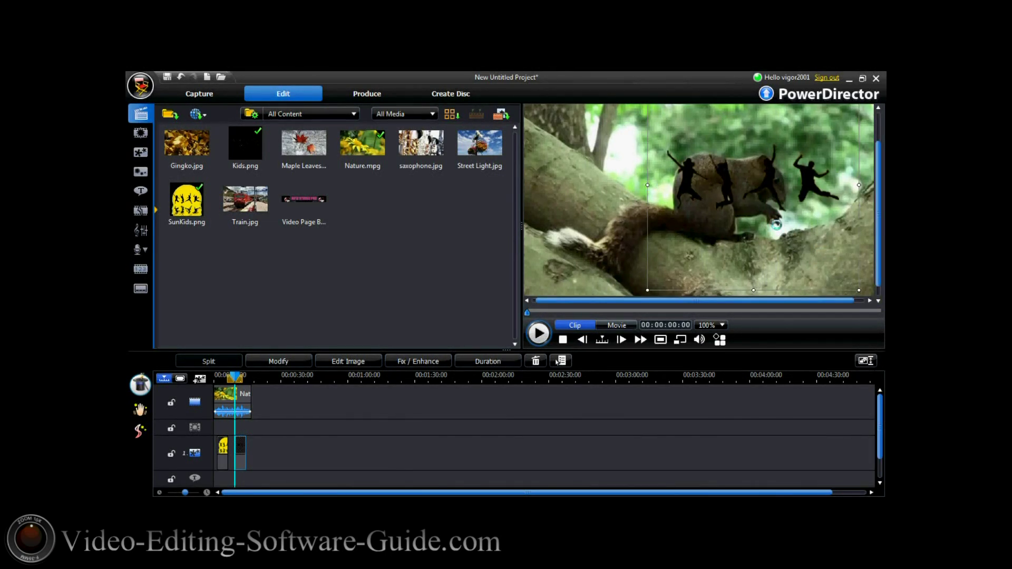
left_click_drag(774, 231, 719, 239)
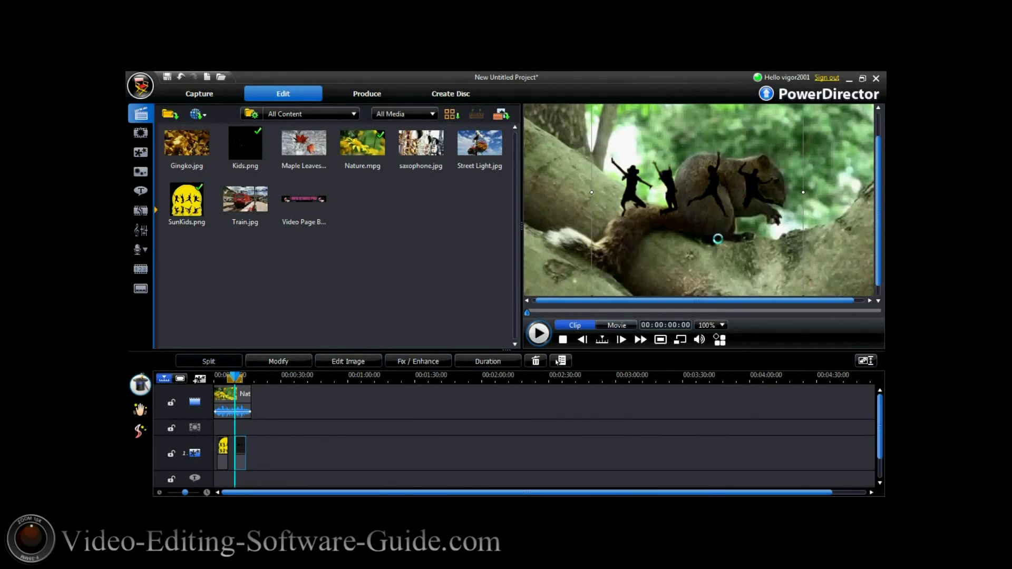